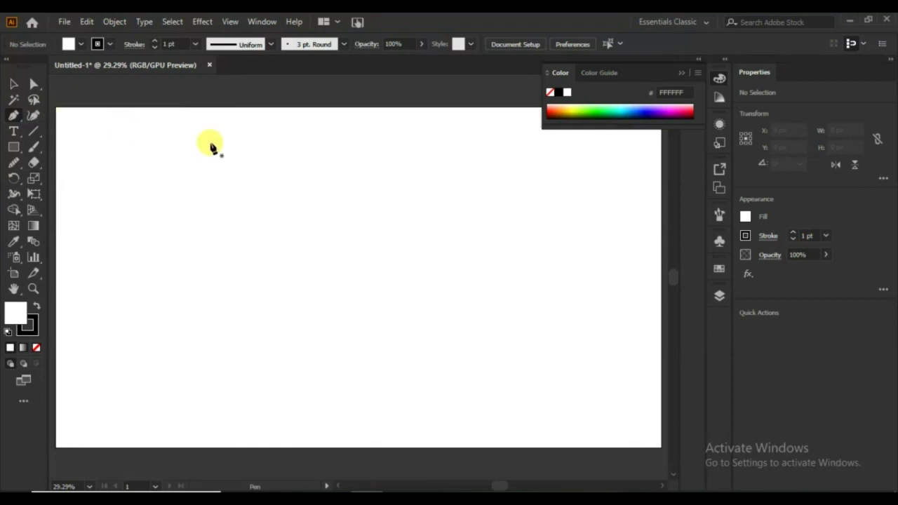
Draw a closed woman's face profile with the Pen tool, running from forehead through nose, lips and chin to a pointed neck and curved back.
left_click(357, 277)
left_click(358, 172)
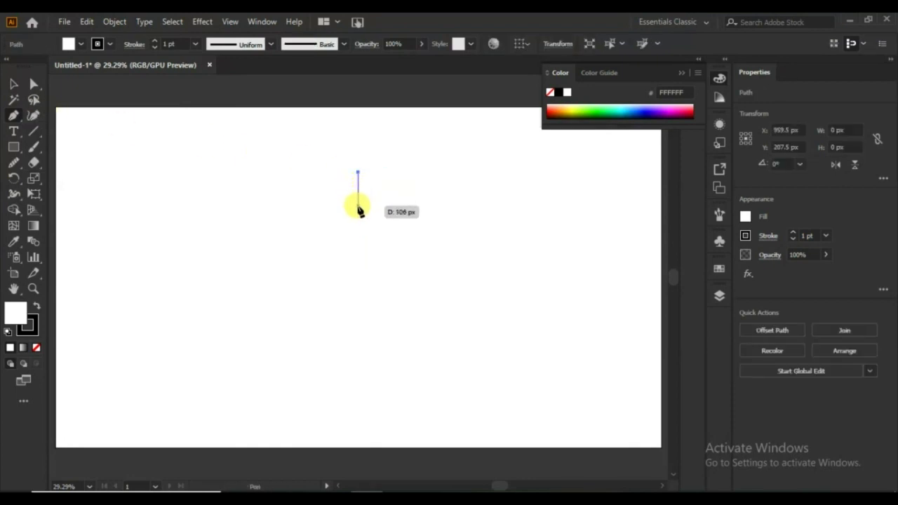
left_click_drag(368, 219, 353, 236)
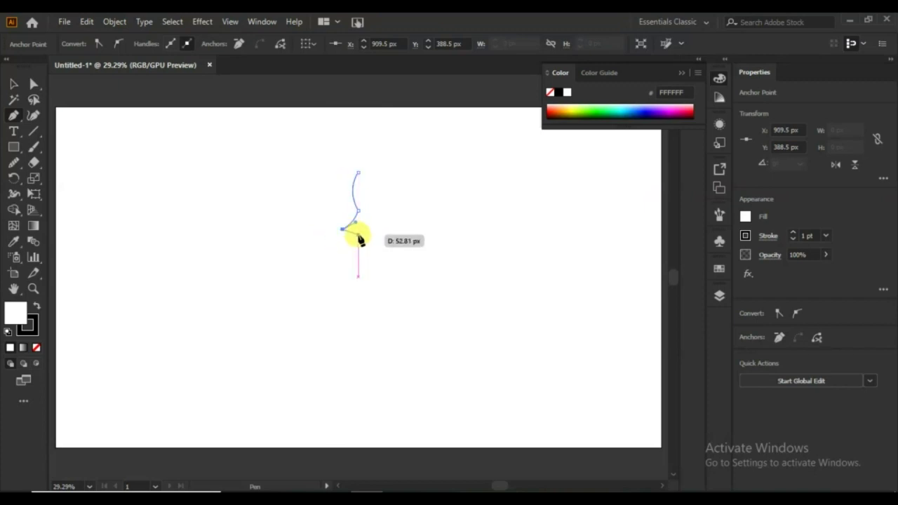
left_click_drag(359, 232, 363, 239)
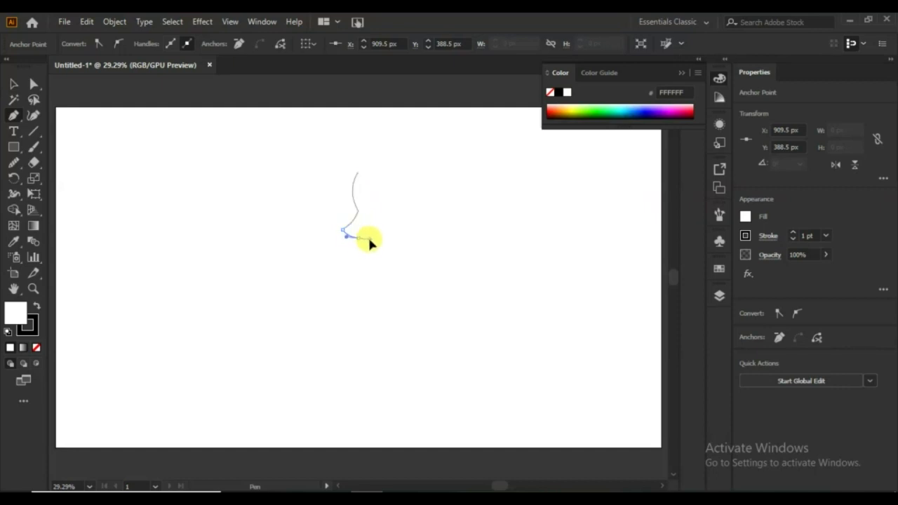
left_click(360, 239)
left_click_drag(360, 251, 420, 265)
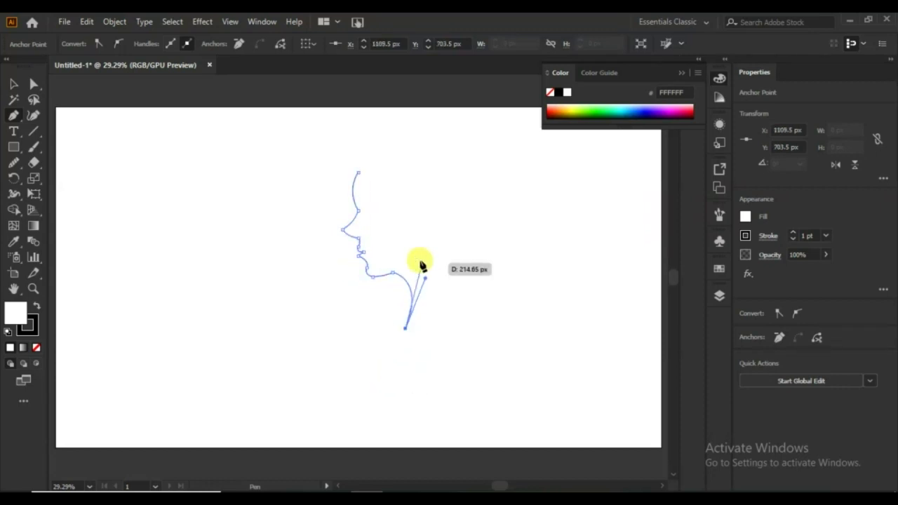
left_click_drag(384, 225, 358, 145)
left_click(384, 225)
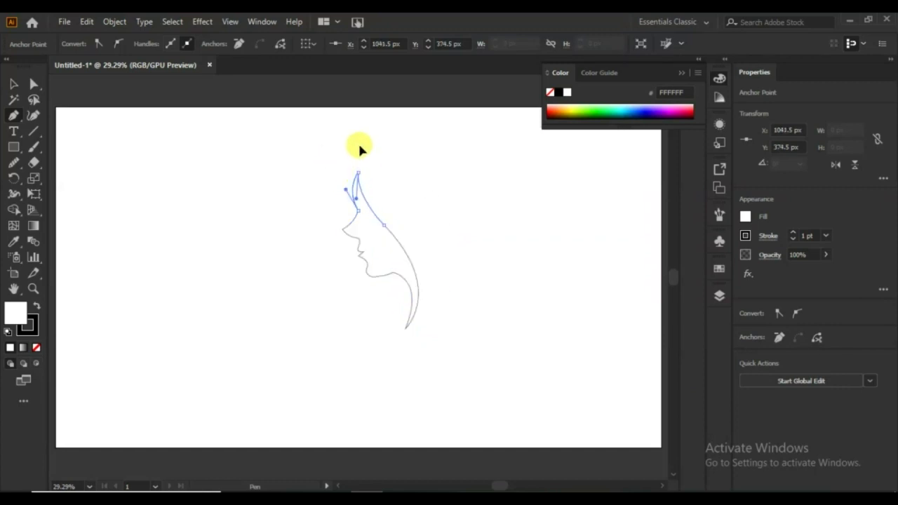
left_click(13, 84)
left_click(342, 266)
Reshape the profile's anchor points, pulling in and rounding the nose tip and shifting the lips and chin upward.
key("ctrl+plus")
key("ctrl+plus")
key("ctrl+plus")
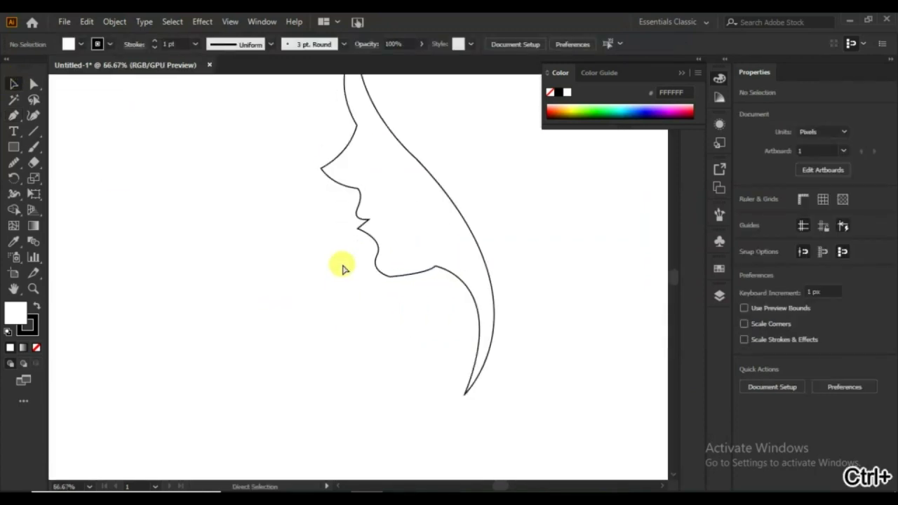
left_click_drag(404, 284, 355, 271)
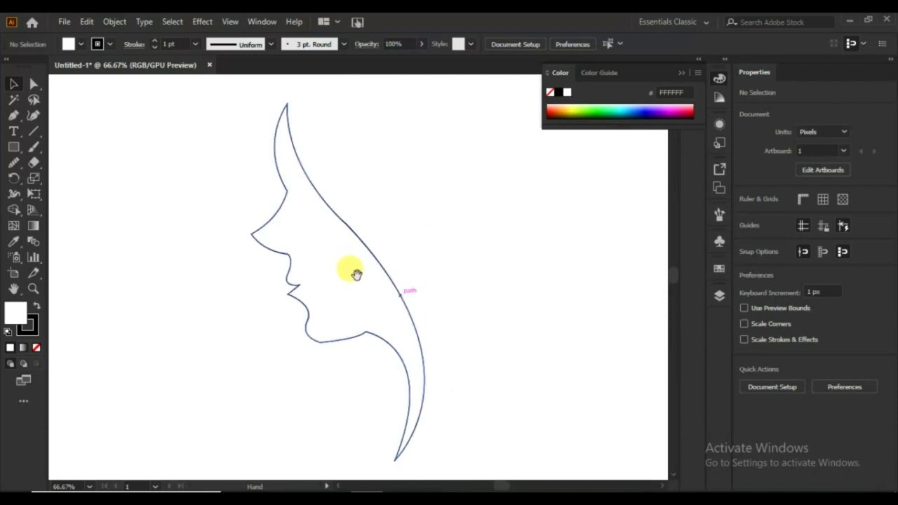
left_click(34, 85)
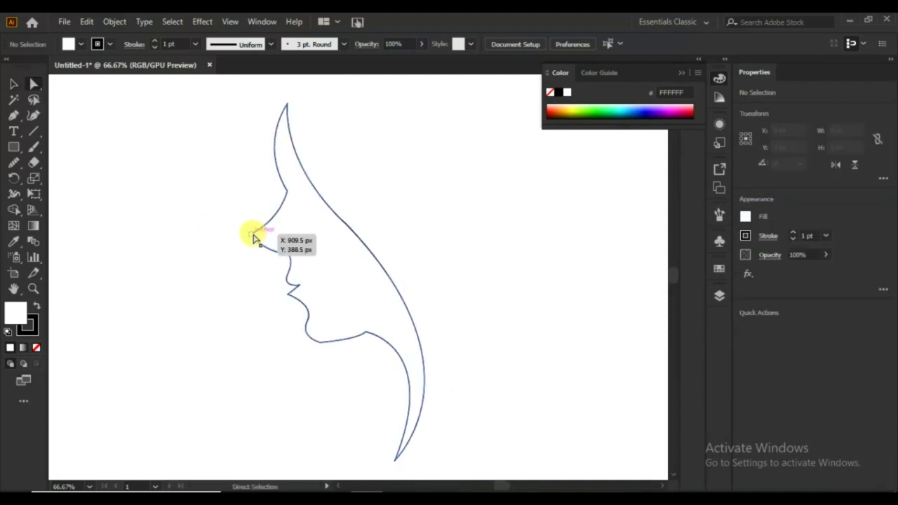
left_click(254, 235)
left_click_drag(280, 236, 251, 235)
left_click_drag(252, 235, 301, 302)
left_click(288, 254)
left_click_drag(318, 342, 306, 316)
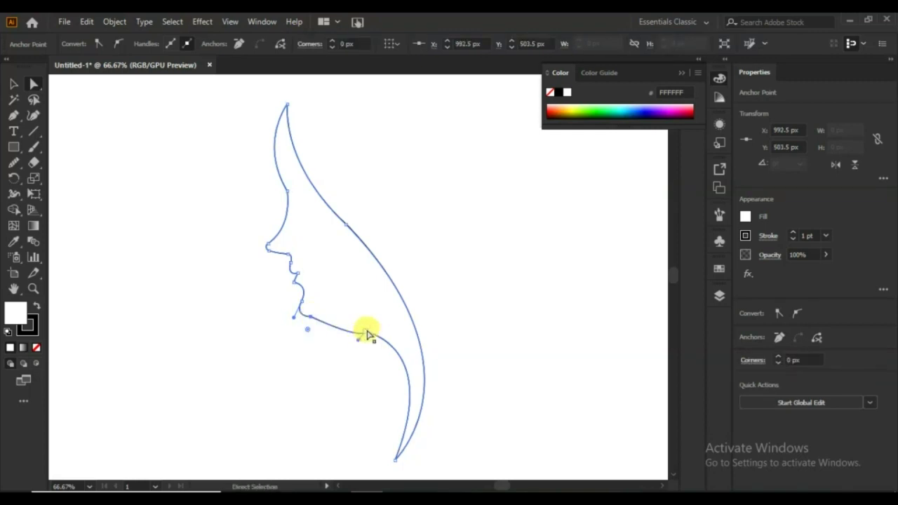
Round the corner between jaw and neck to a radius of about 84 px and soften the lip point.
left_click_drag(365, 332, 353, 379)
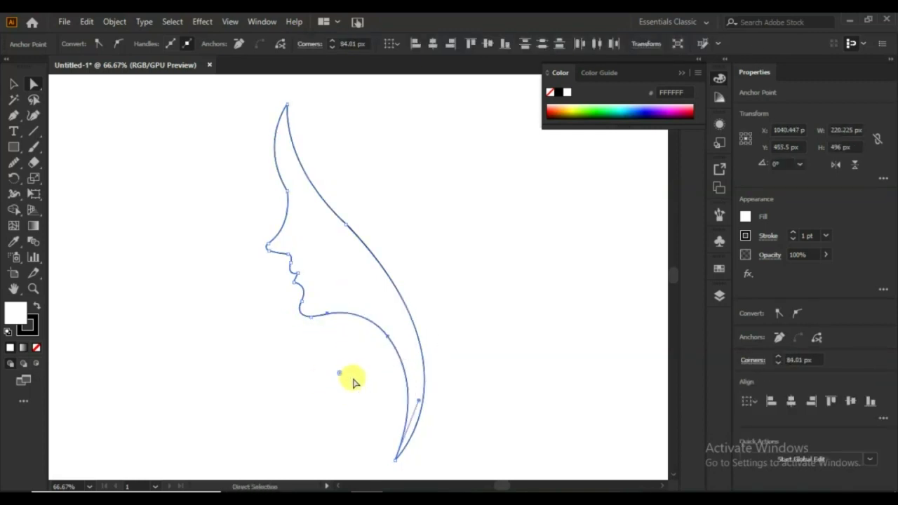
left_click(353, 379)
left_click(296, 282)
left_click_drag(301, 282, 306, 280)
left_click(242, 361)
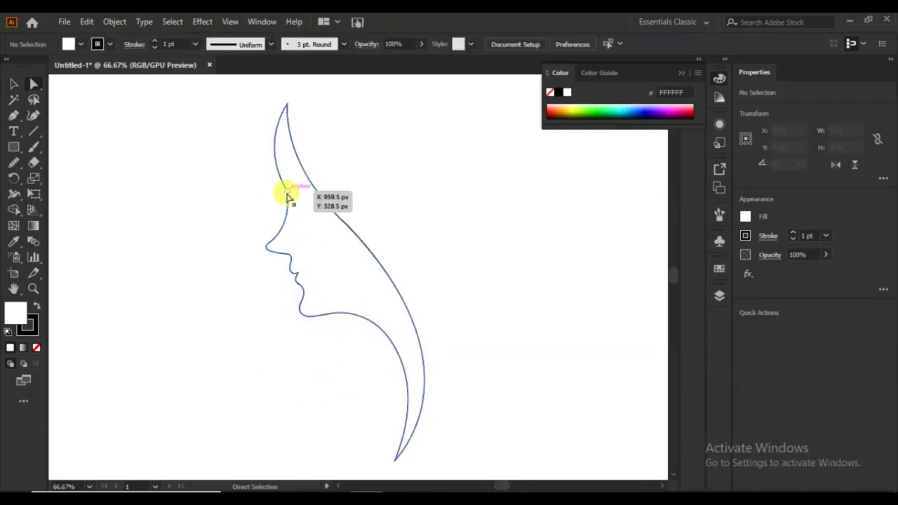
Round the corner where the forehead meets the bridge of the nose.
left_click(287, 191)
left_click_drag(277, 191, 293, 179)
left_click(226, 206)
Draw a short curved eyelash at the brow with a 7 pt stroke and a tapered width profile pointing outward.
left_click(14, 116)
left_click(270, 188)
key("Escape")
left_click(196, 44)
left_click(272, 44)
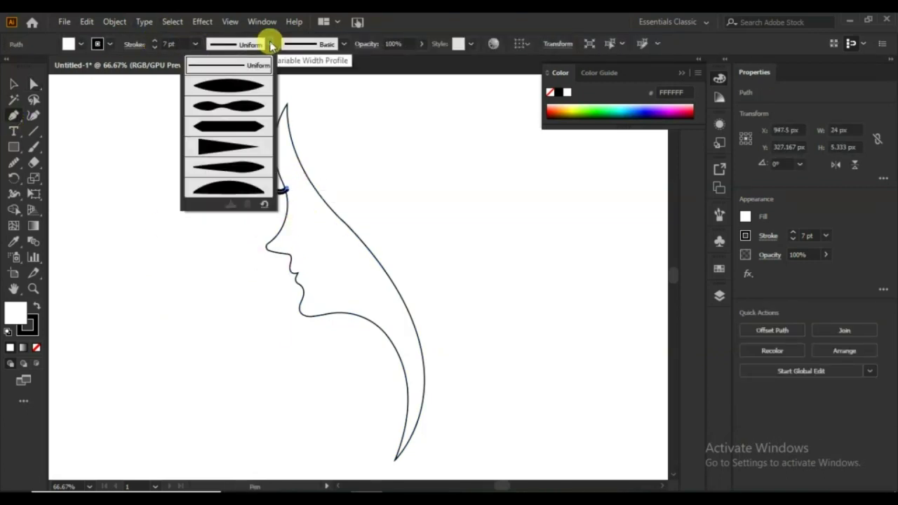
left_click(229, 145)
left_click(857, 315)
Fill the face profile shape with black.
left_click(16, 87)
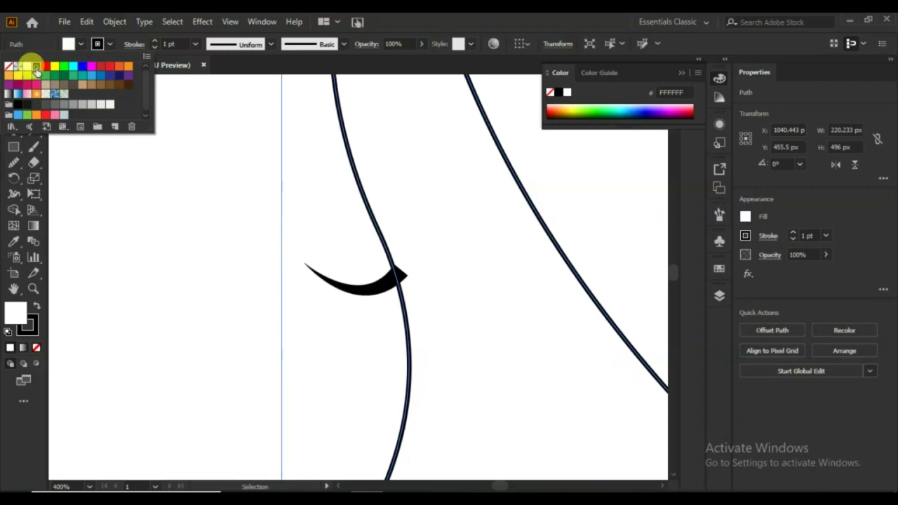
left_click(38, 66)
left_click(183, 239)
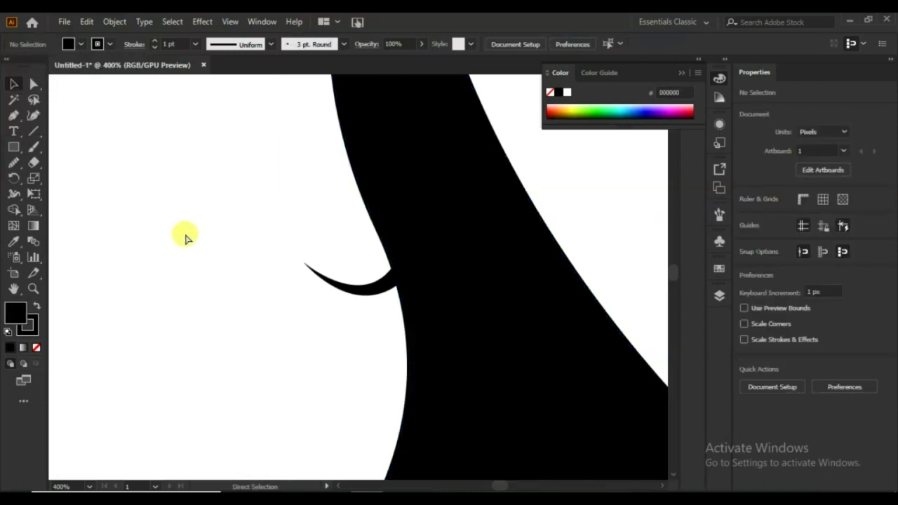
Draw an open S-shaped hair strand with the Pen tool along the back of the head, down to the neck tip.
key("ctrl+0")
left_click_drag(14, 115, 44, 115)
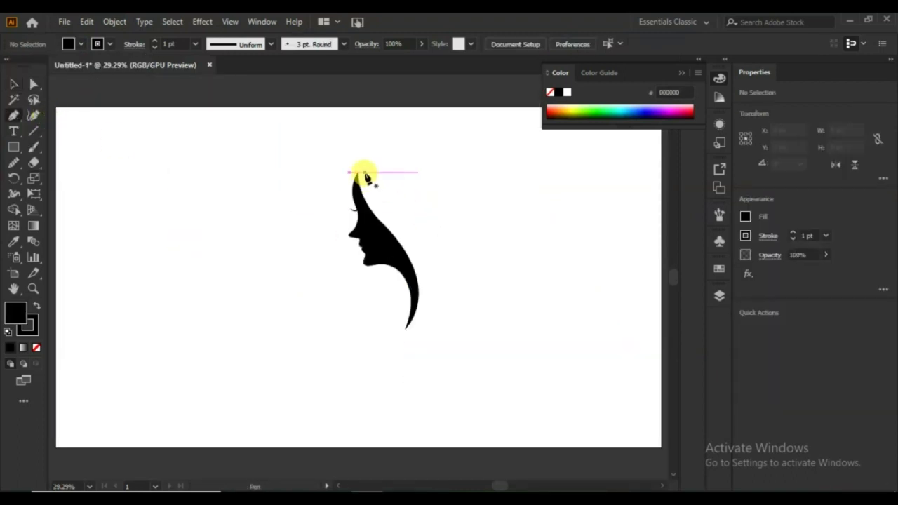
left_click(364, 172)
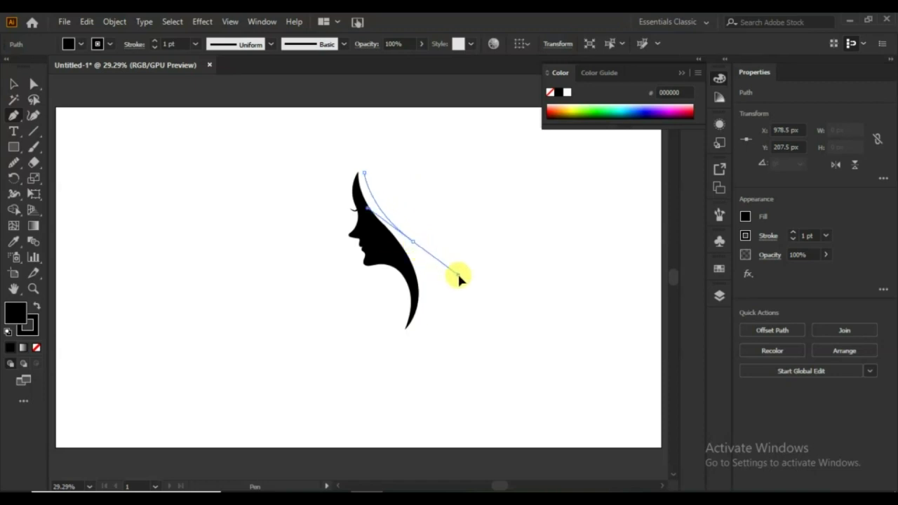
left_click_drag(461, 281, 461, 280)
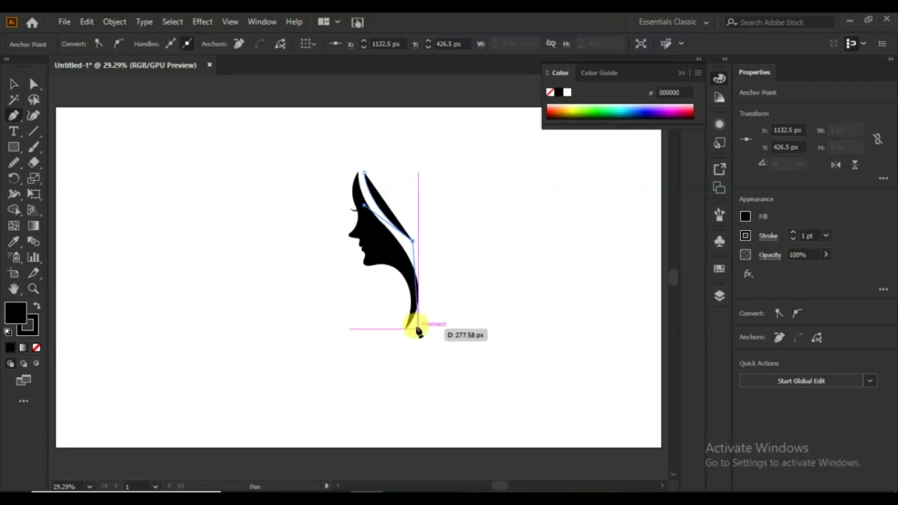
left_click_drag(397, 346, 380, 366)
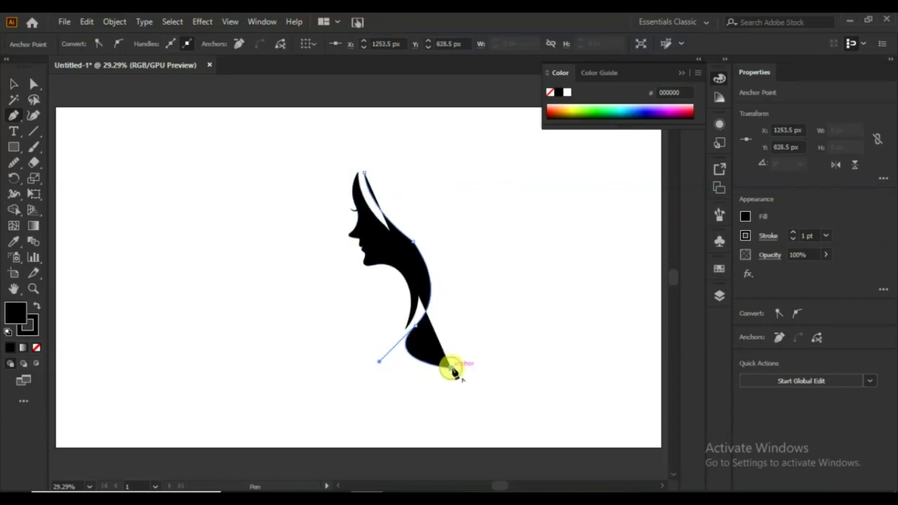
key("Escape")
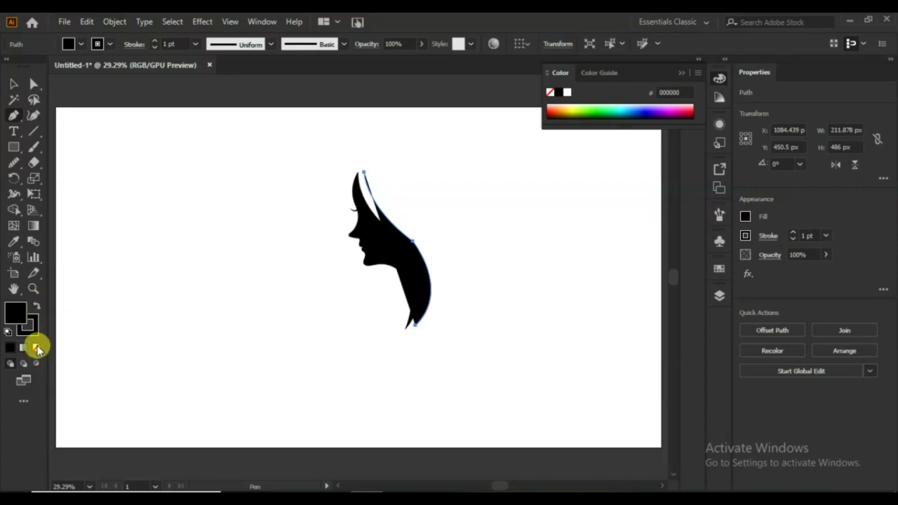
Remove the hair strand's fill and round its middle corner to a radius of about 250 px.
left_click(37, 347)
left_click(34, 83)
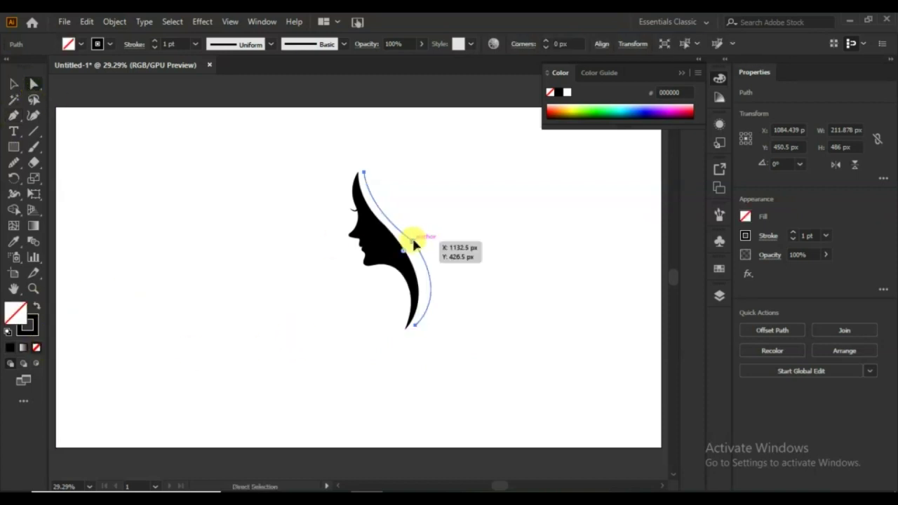
left_click(414, 243)
left_click_drag(400, 249, 277, 296)
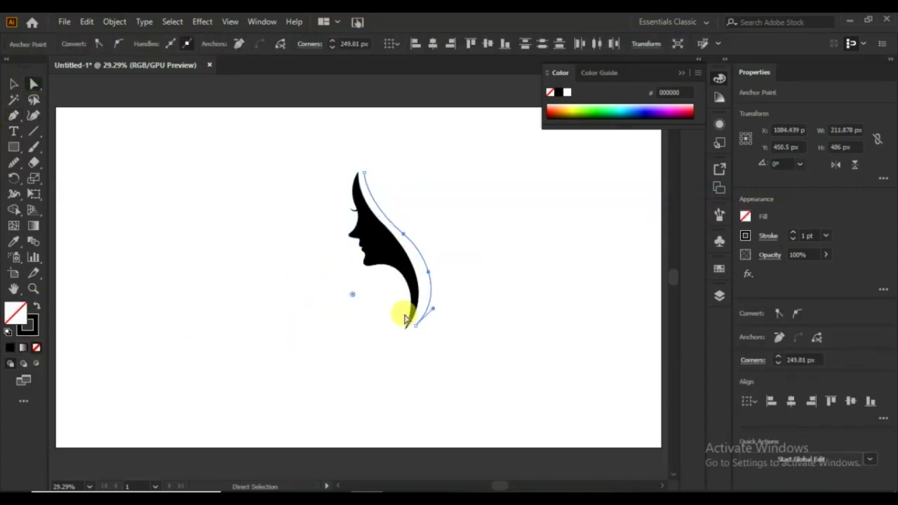
left_click(13, 85)
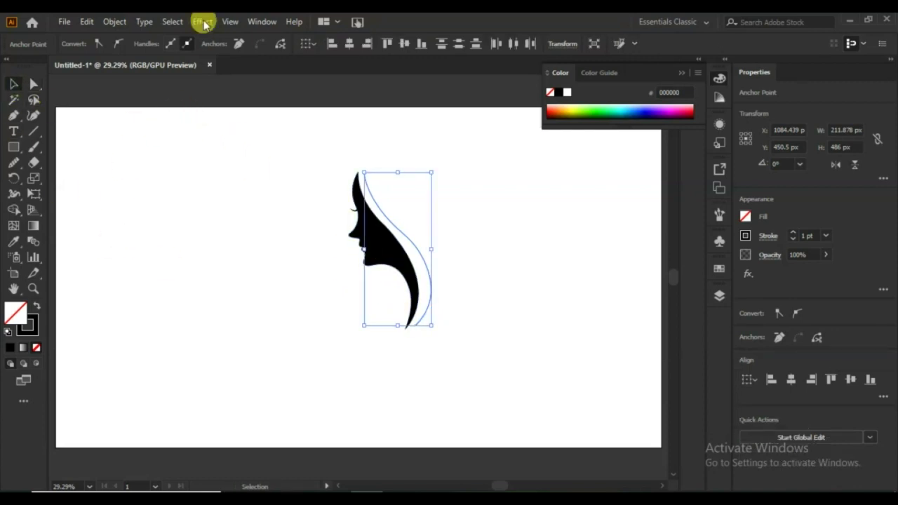
left_click(291, 183)
Give the hair strand a 25 pt stroke with the width profile that tapers at both ends.
left_click(373, 199)
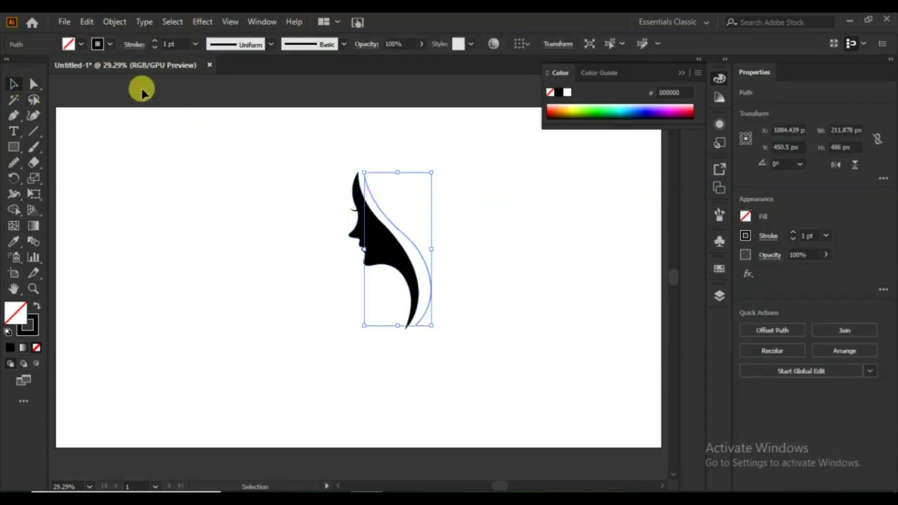
left_click(156, 45)
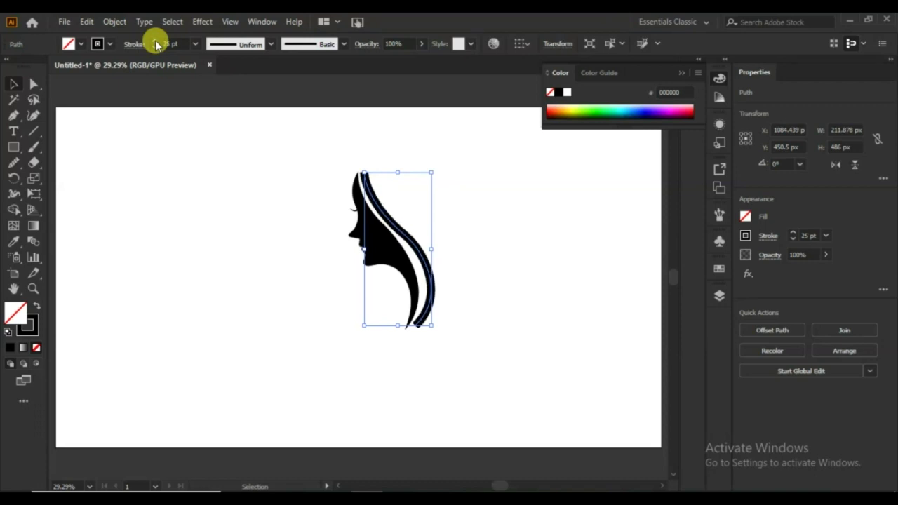
left_click(271, 44)
left_click(240, 90)
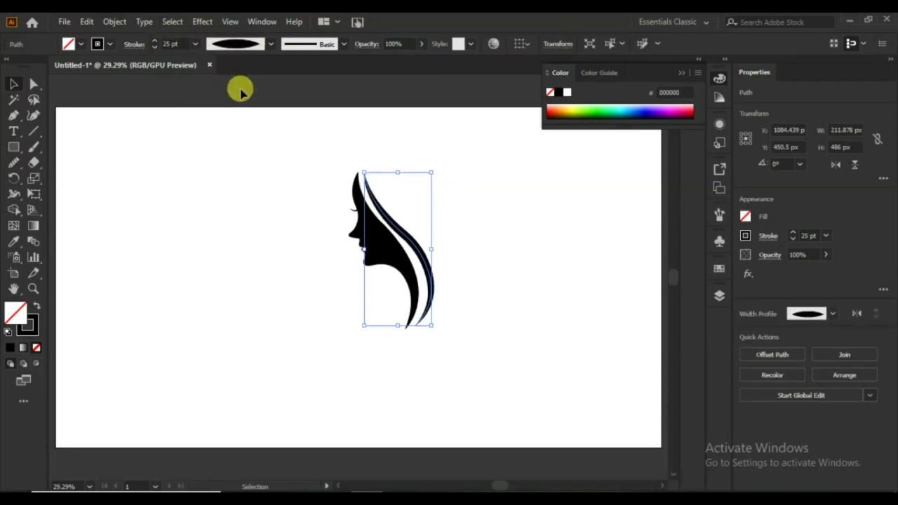
Stretch the strand to about 533 px high, tilt it about 3° clockwise, and even out its curve with the Smooth tool.
left_click_drag(436, 165, 400, 160)
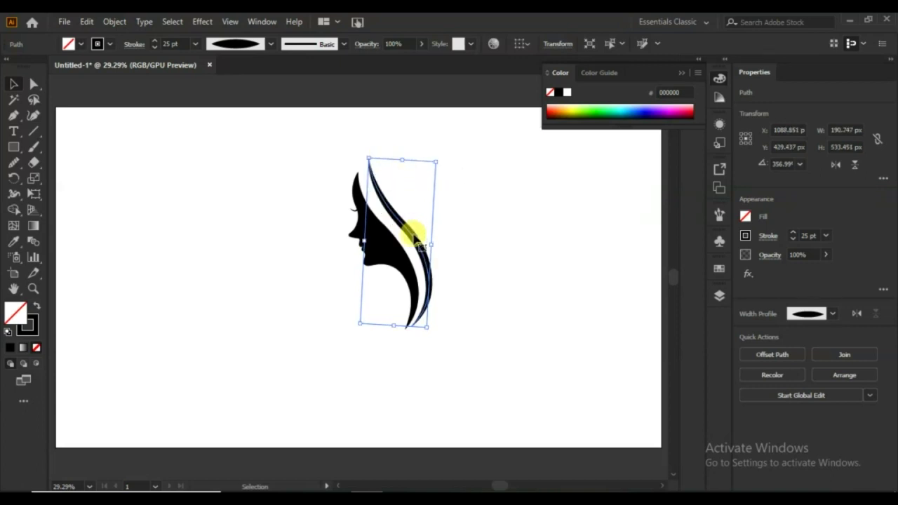
left_click(14, 164)
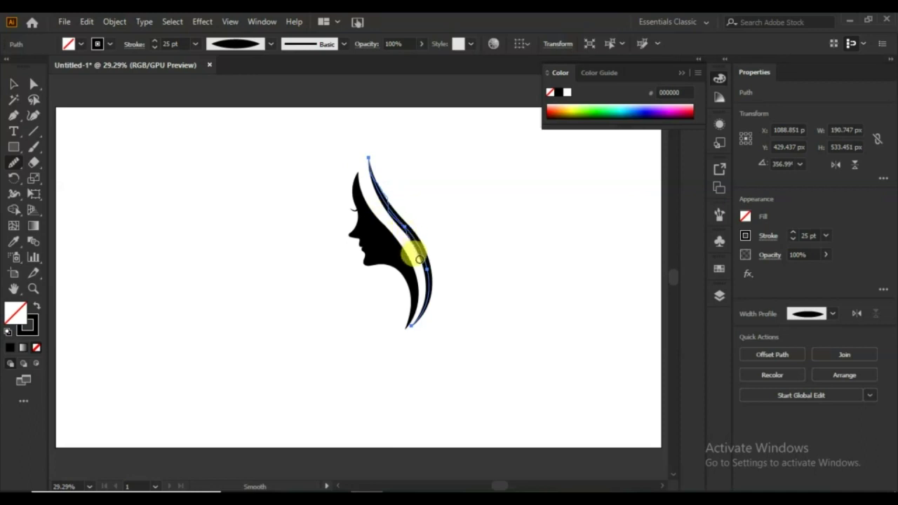
left_click_drag(419, 259, 414, 274)
left_click(14, 85)
left_click(129, 245)
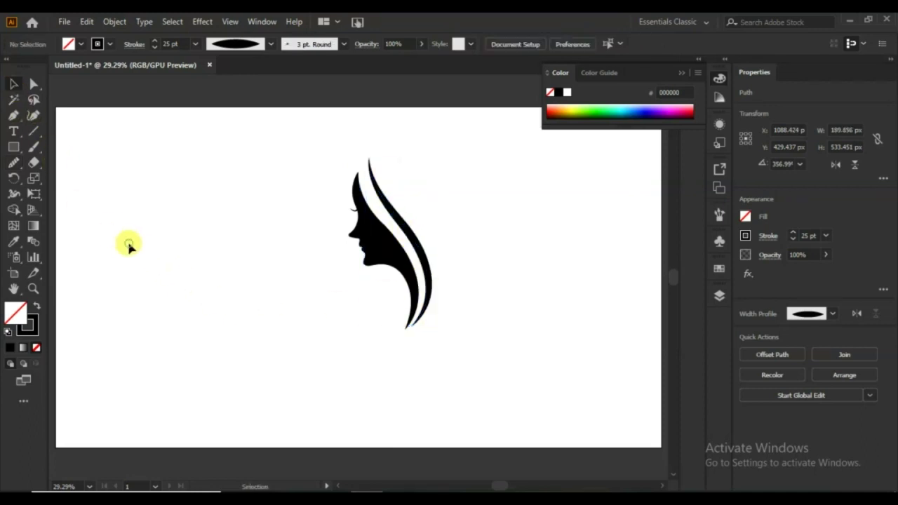
Set the hair strand's stroke to 29 pt and nudge it 8 px left toward the face.
left_click(395, 208)
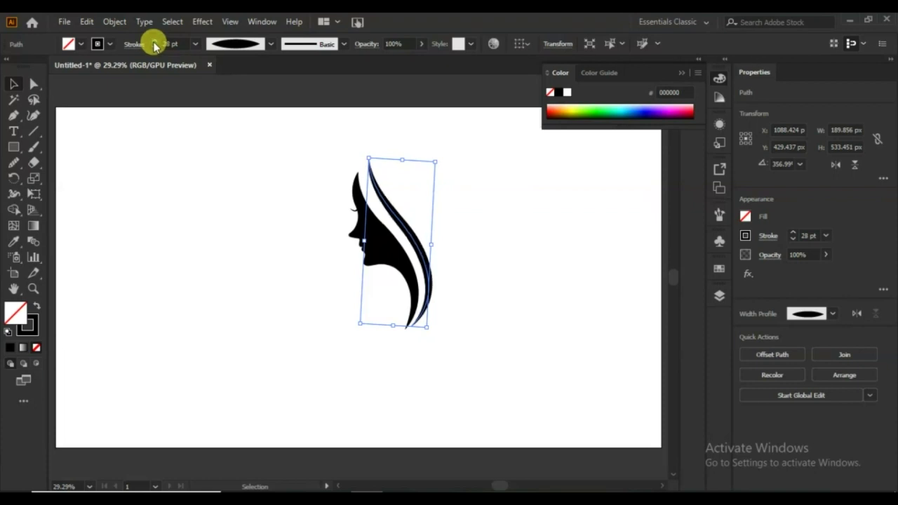
left_click(181, 222)
left_click(412, 232)
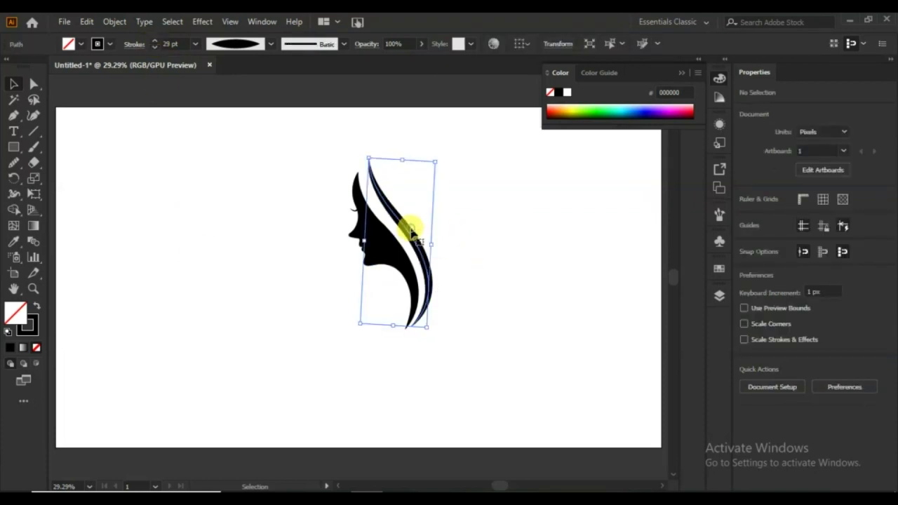
key("Left")
key("Left")
key("Left")
key("Left")
key("Left")
key("Left")
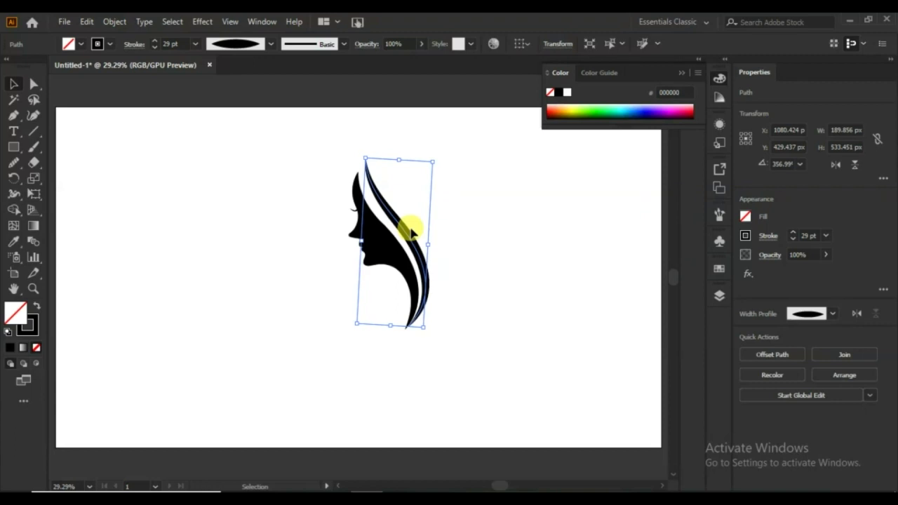
left_click(471, 299)
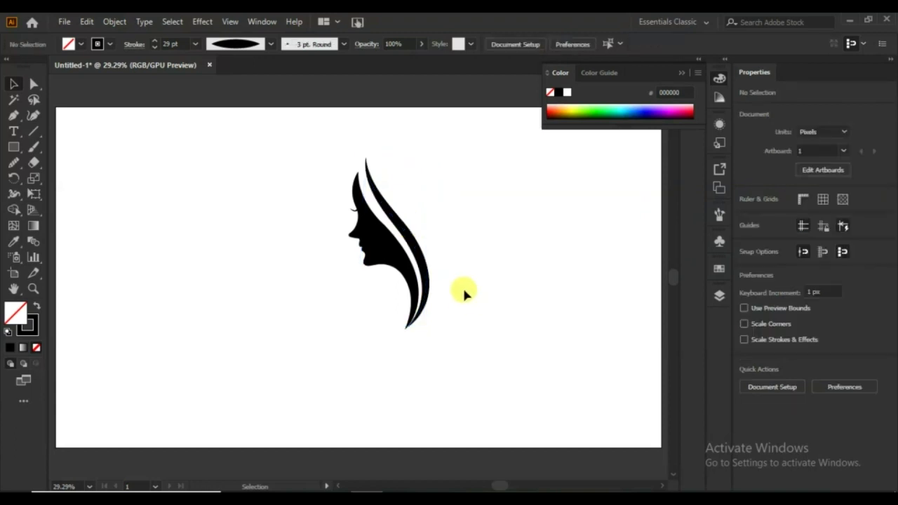
Duplicate the hair strand and place the copy just outside the first one, slightly higher.
key("ctrl+z")
mouse_move(410, 238)
left_mouse_down()
mouse_move(423, 239)
mouse_move(412, 224)
left_mouse_up()
left_click(417, 394)
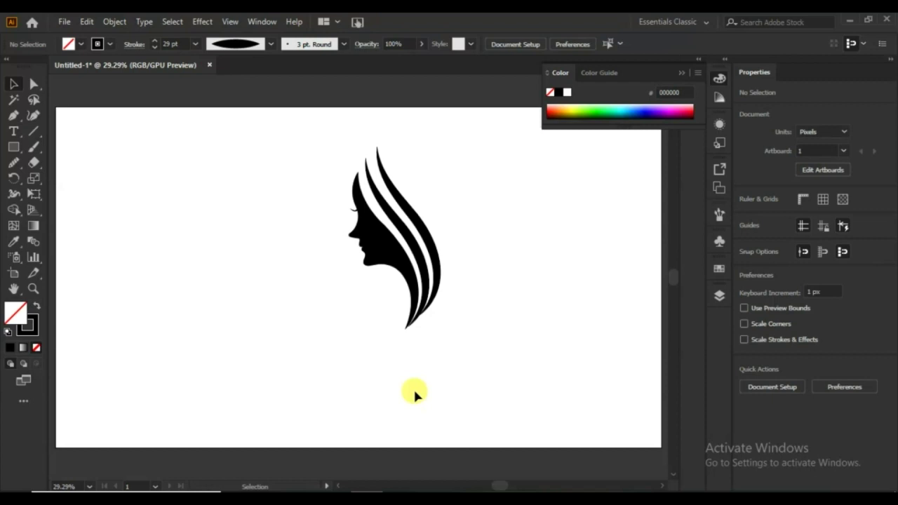
Draw a small hexagon about 140 px high with black fill and no stroke on the empty area beside the face.
key("a")
key("shift+x")
left_click(14, 147)
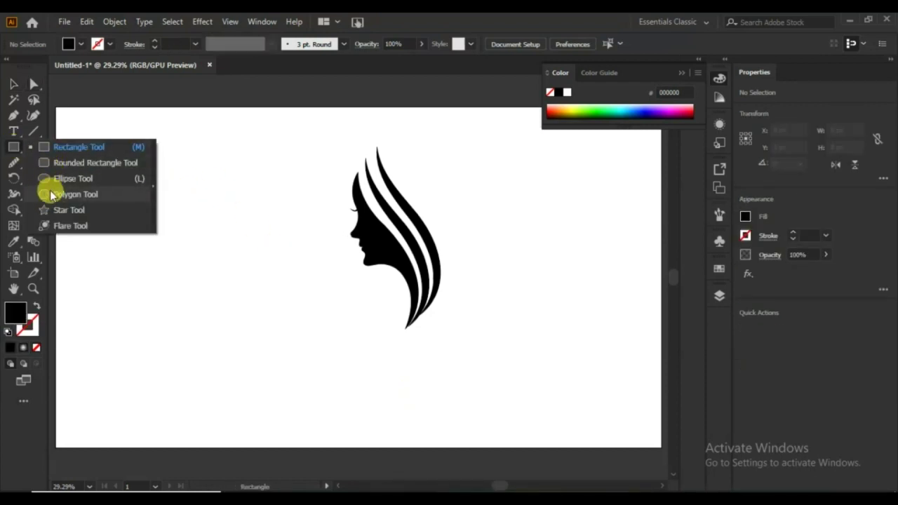
left_click(50, 194)
left_click_drag(188, 218, 202, 236)
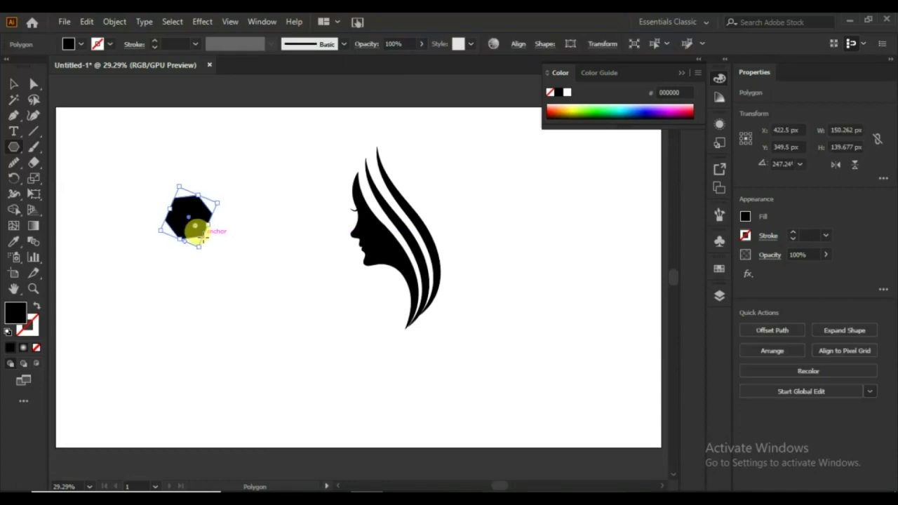
Undo the hexagon and create a black 3-sided polygon in its place.
key("ctrl+z")
left_click(200, 231)
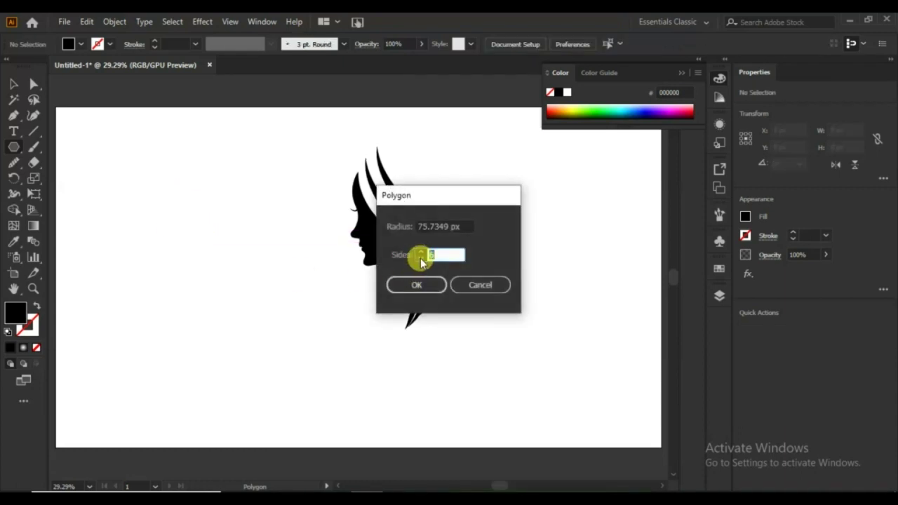
type("3")
left_click(416, 284)
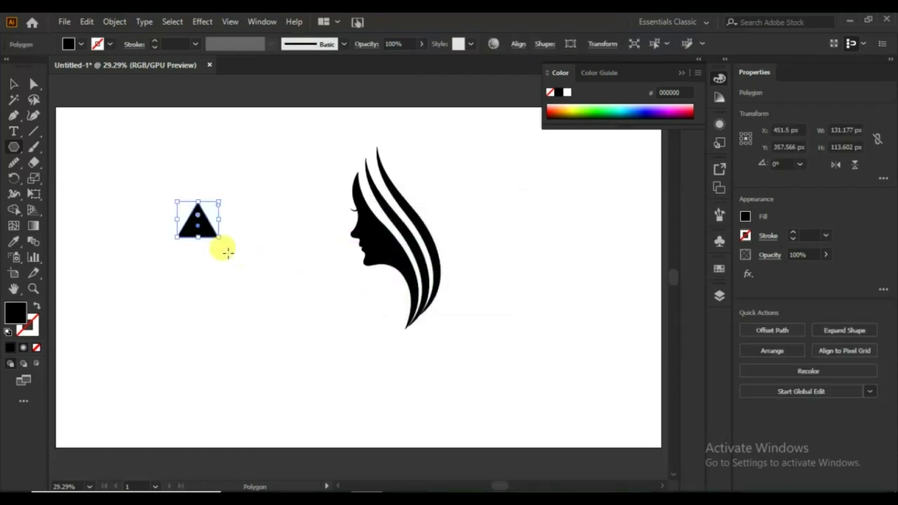
Enlarge the triangle to about 434 px wide, rotate it 180°, and stretch it to about 536 px high.
left_click_drag(221, 238, 315, 320)
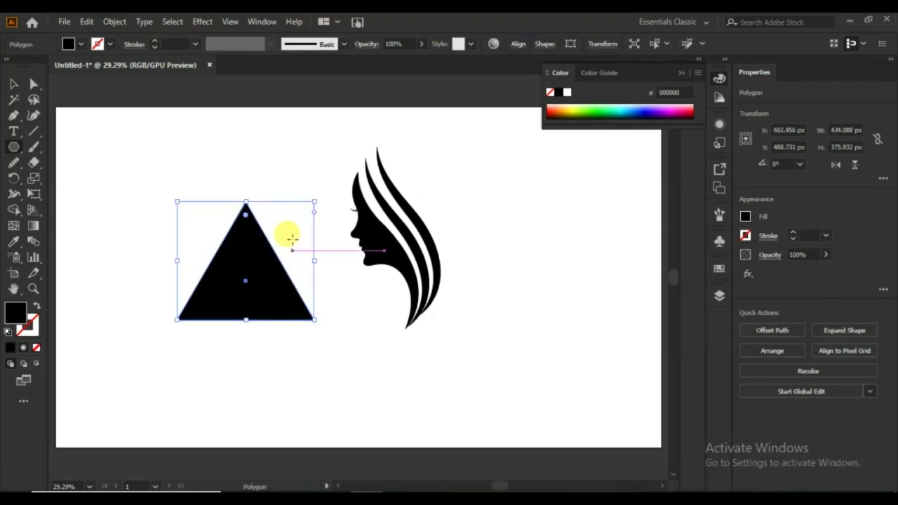
left_click_drag(315, 193, 183, 359)
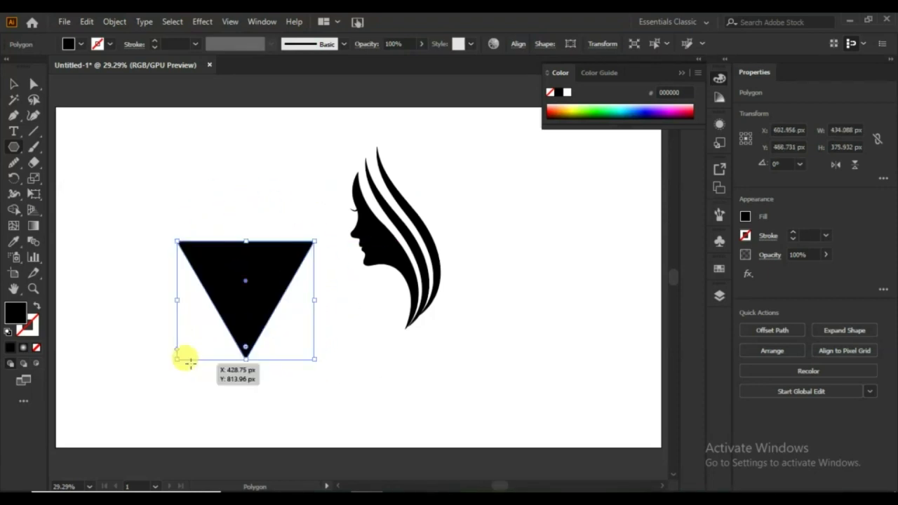
left_click_drag(239, 358, 242, 411)
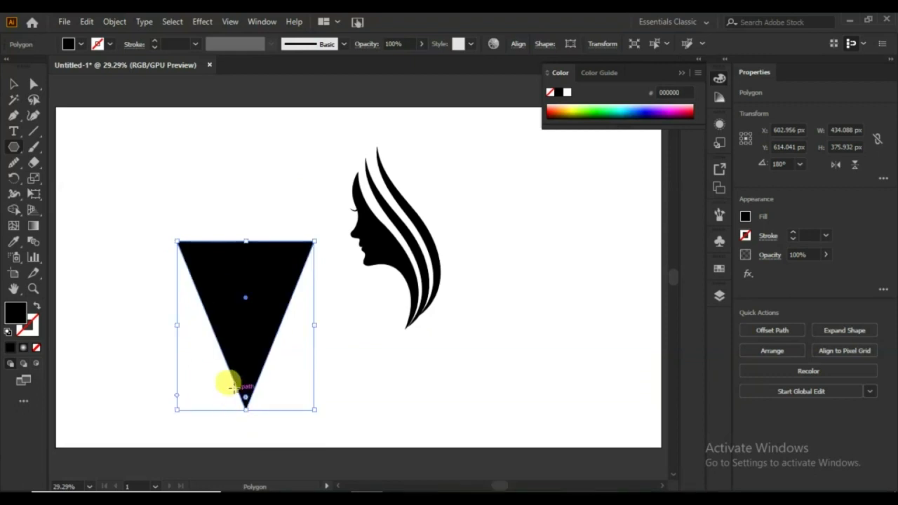
Round the triangle's two upper corners into a teardrop and scale it down to about 265 px high.
left_click(31, 84)
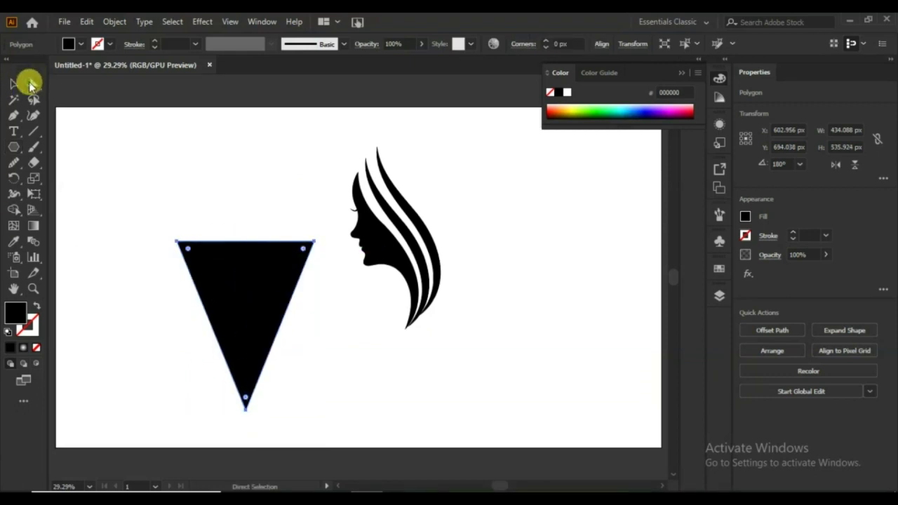
left_click_drag(325, 226, 202, 226)
left_click(12, 85)
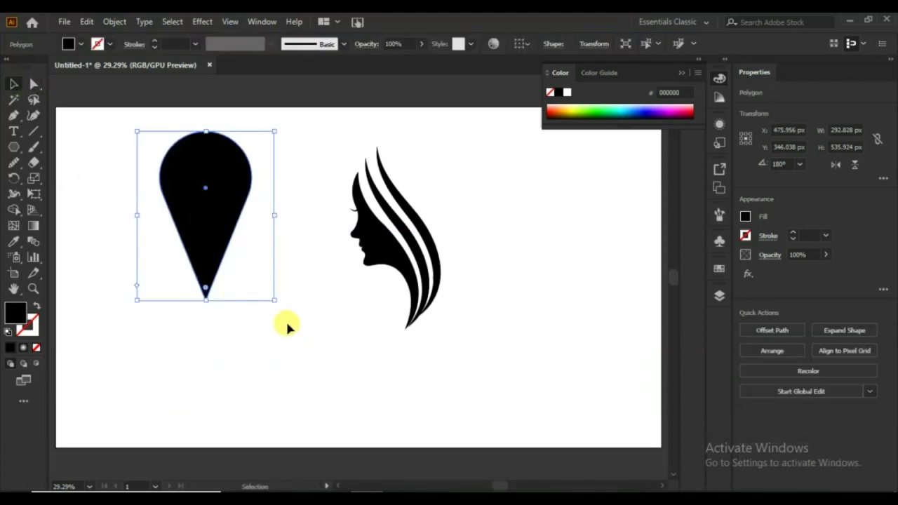
left_click_drag(275, 298, 205, 215)
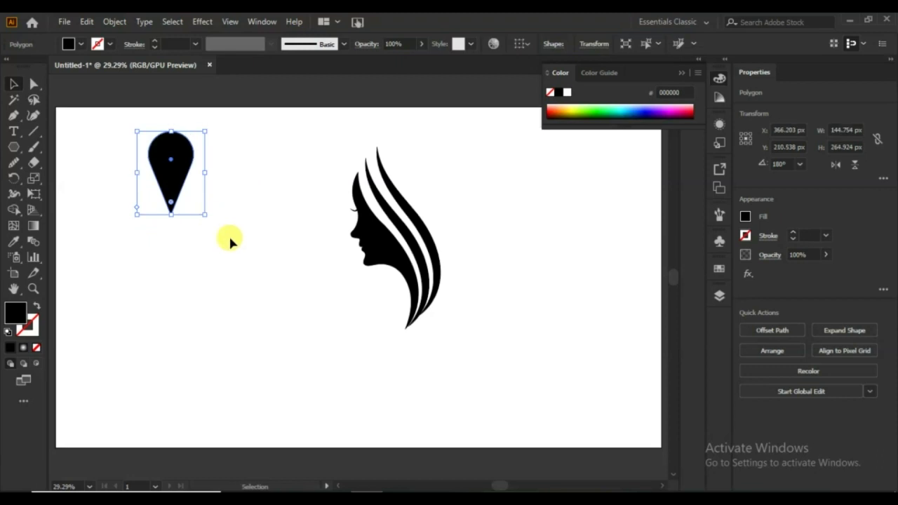
Round the teardrop's lower tip to form a petal about 203 px high.
left_click(228, 238)
left_click(170, 212)
left_click(33, 84)
left_click(181, 232)
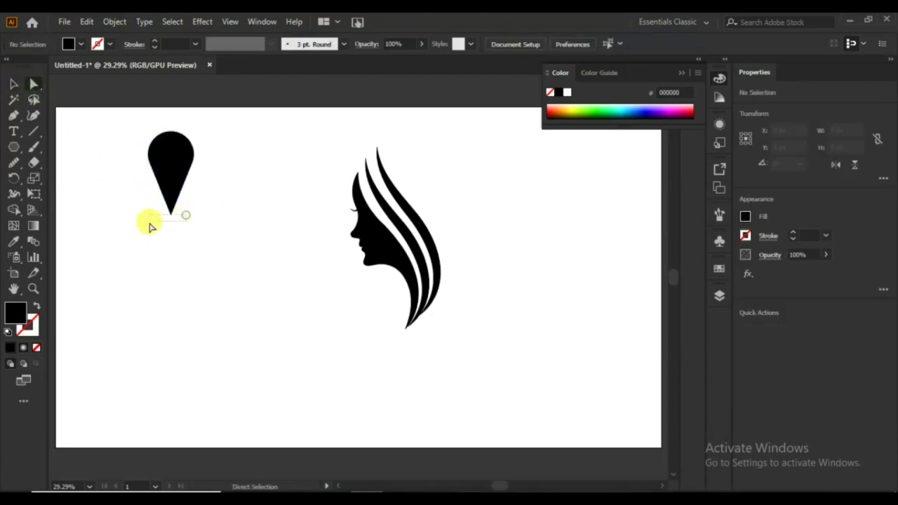
left_click_drag(186, 215, 174, 183)
left_click(182, 276)
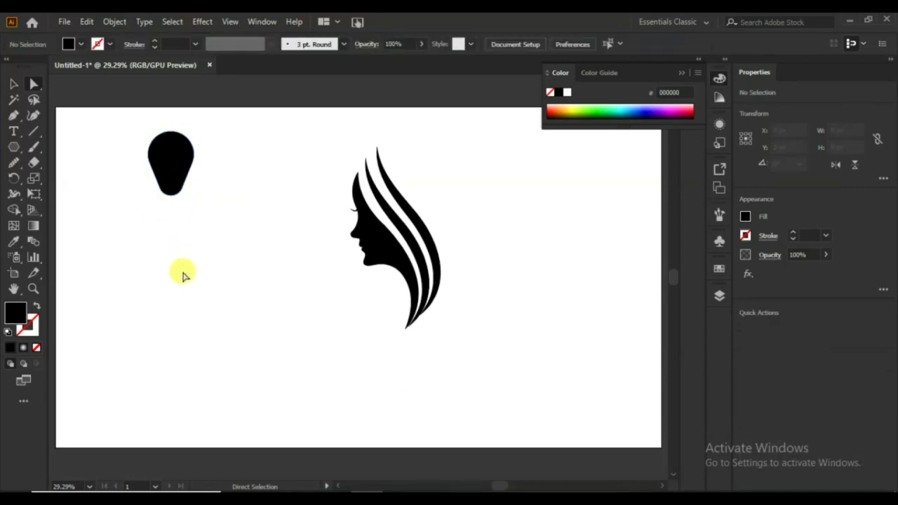
Draw a 68 px circle directly below the petal and align both shapes on their horizontal centers.
left_click(12, 151)
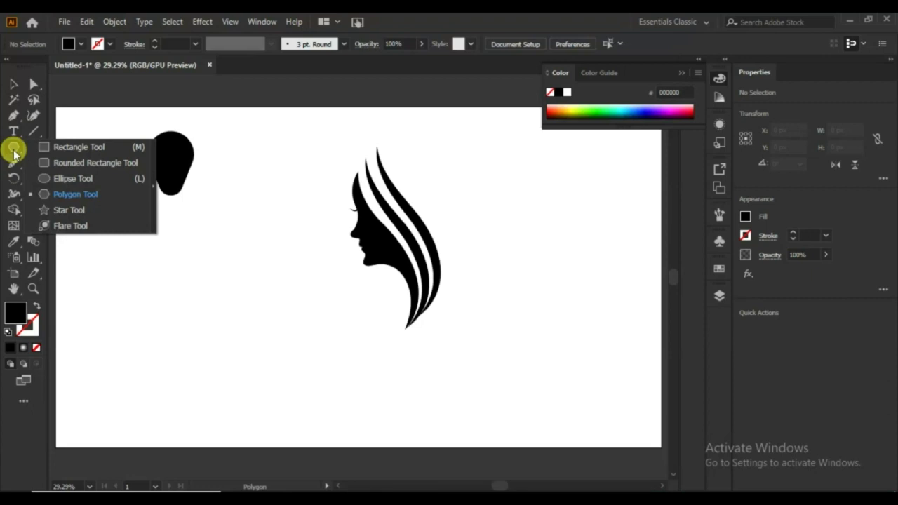
left_click(43, 177)
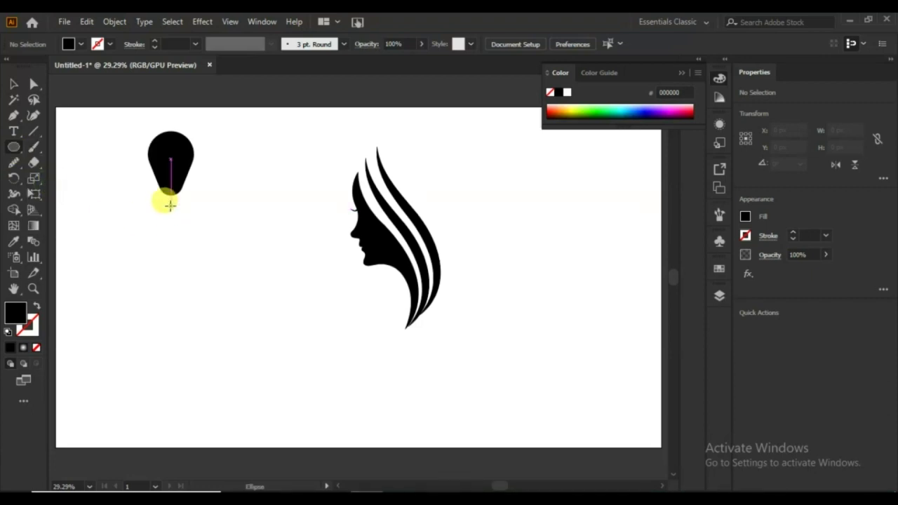
left_click_drag(169, 205, 181, 210)
left_click(14, 83)
left_click(168, 250)
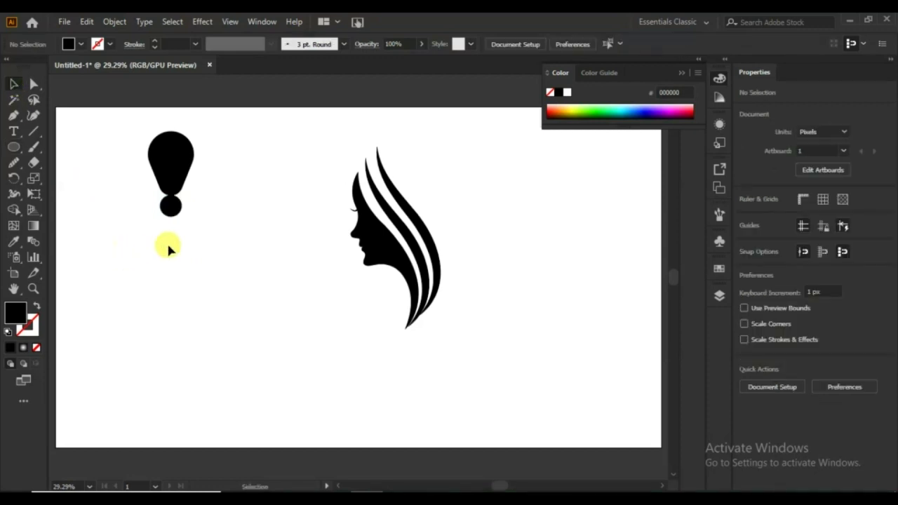
left_click_drag(131, 258, 131, 257)
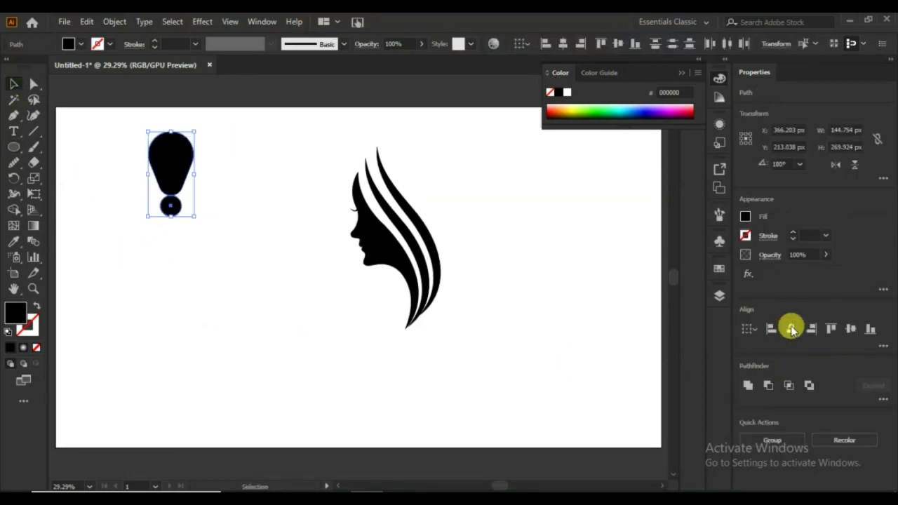
left_click(192, 292)
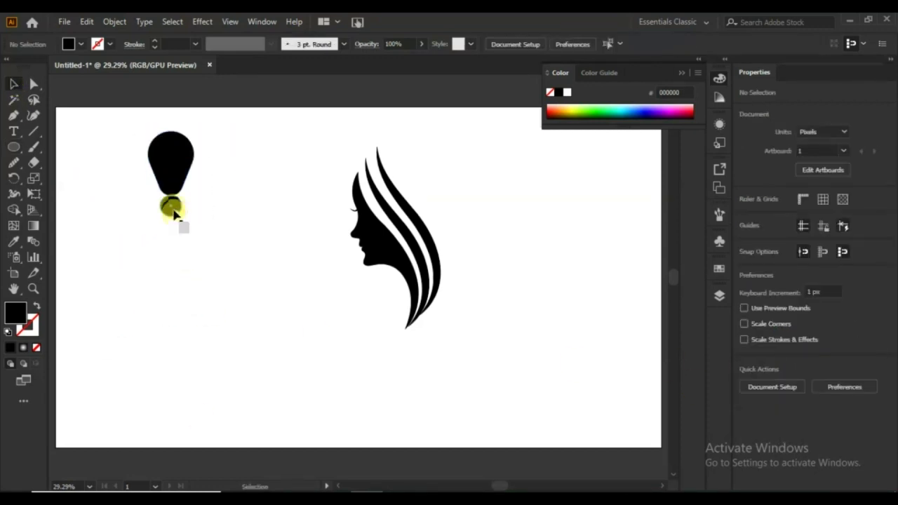
Rotate a copy of the petal about 71° around the circle's center and repeat it three times for a five-petal flower.
left_click(158, 150)
left_click(13, 178)
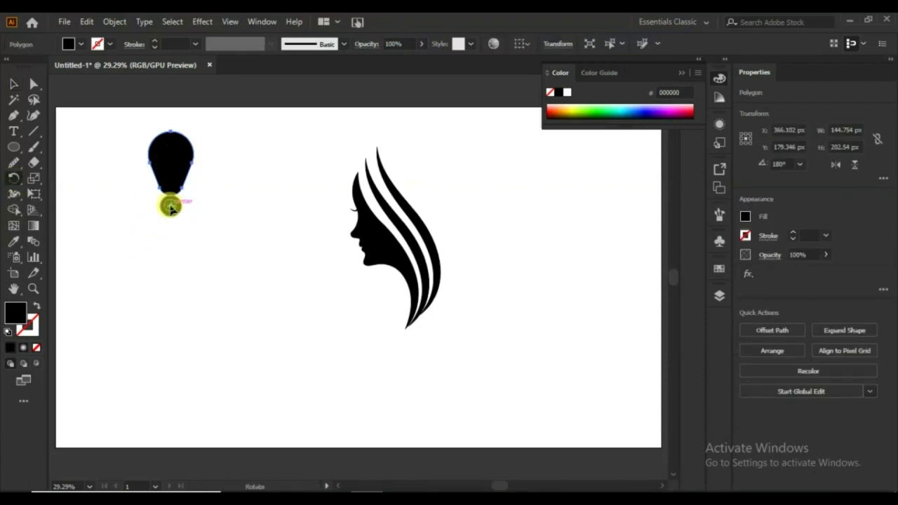
left_click_drag(177, 155, 223, 201)
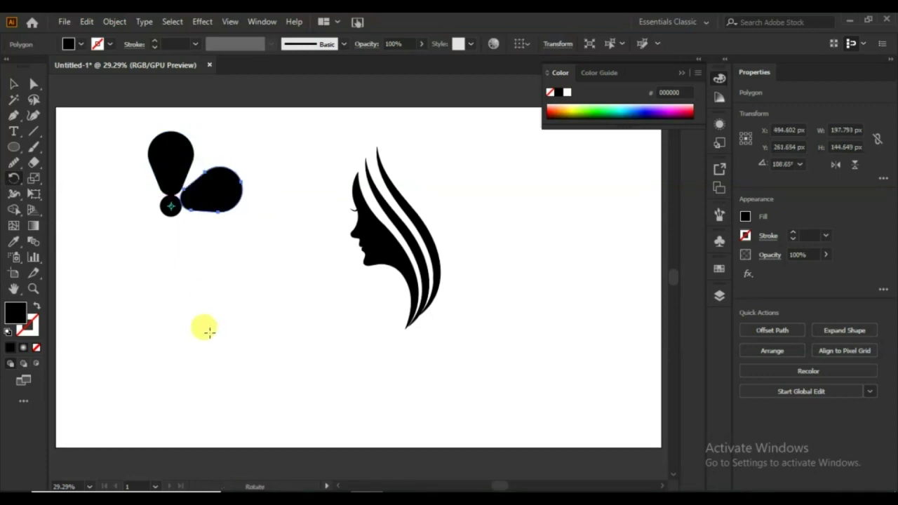
key("ctrl+d")
key("ctrl+d")
key("ctrl+d")
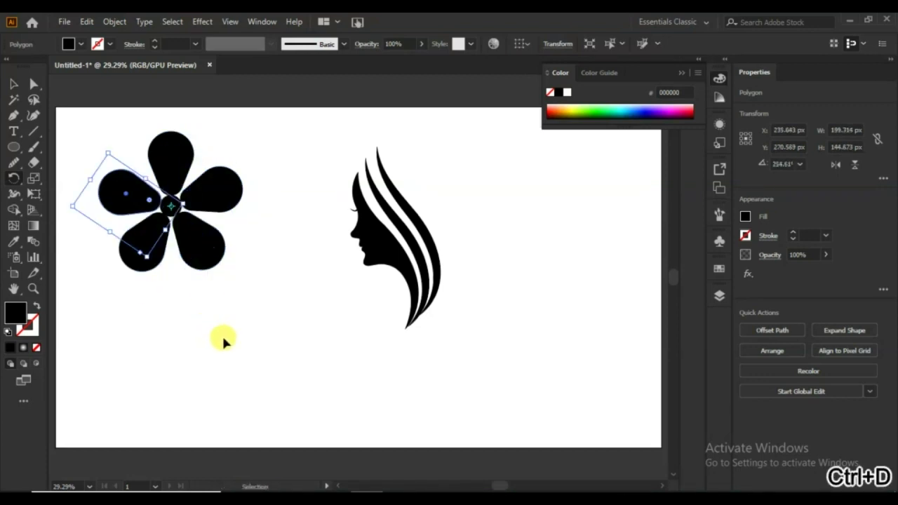
left_click(14, 84)
left_click(173, 378)
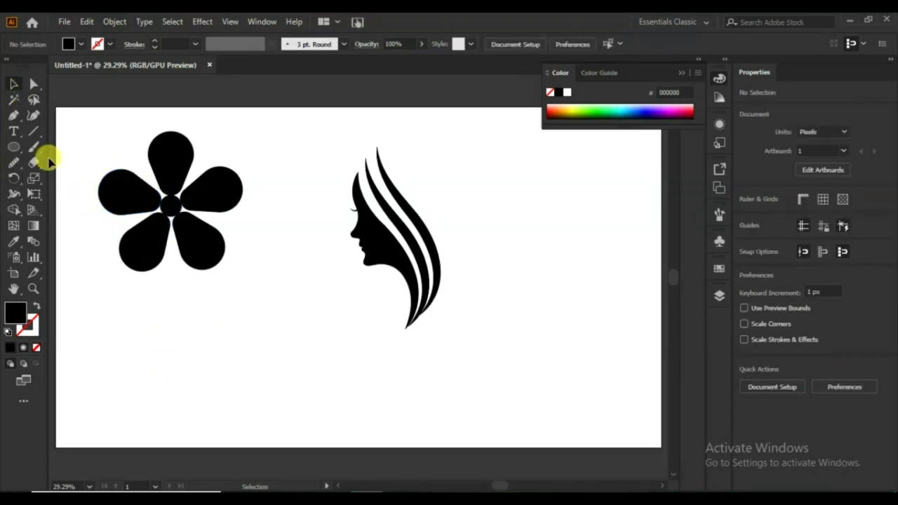
left_click(13, 147)
left_click(276, 316)
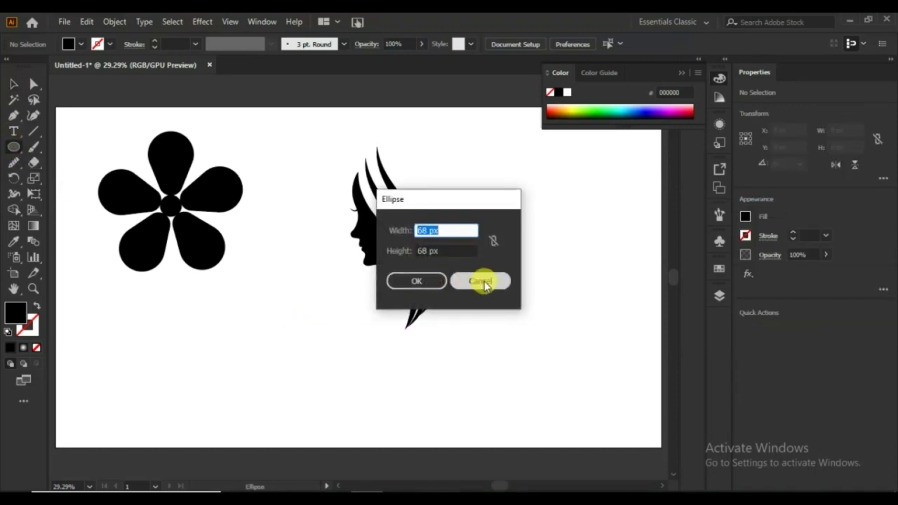
left_click(505, 282)
Create a 3-sided polygon below the flower and reshape it into a tall, slim triangle about 66 px wide.
left_click_drag(13, 147, 48, 192)
left_click(253, 309)
type("3")
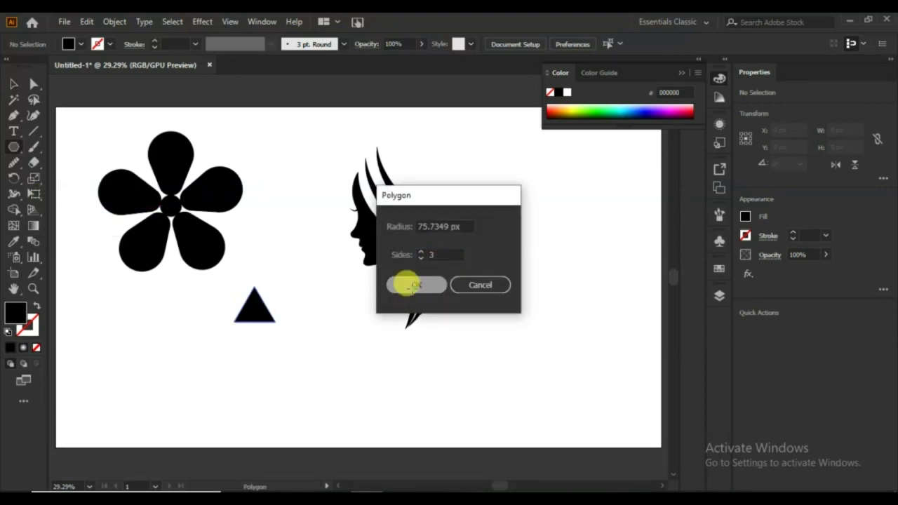
left_click(407, 283)
left_click_drag(254, 324, 248, 411)
left_click_drag(275, 350, 255, 346)
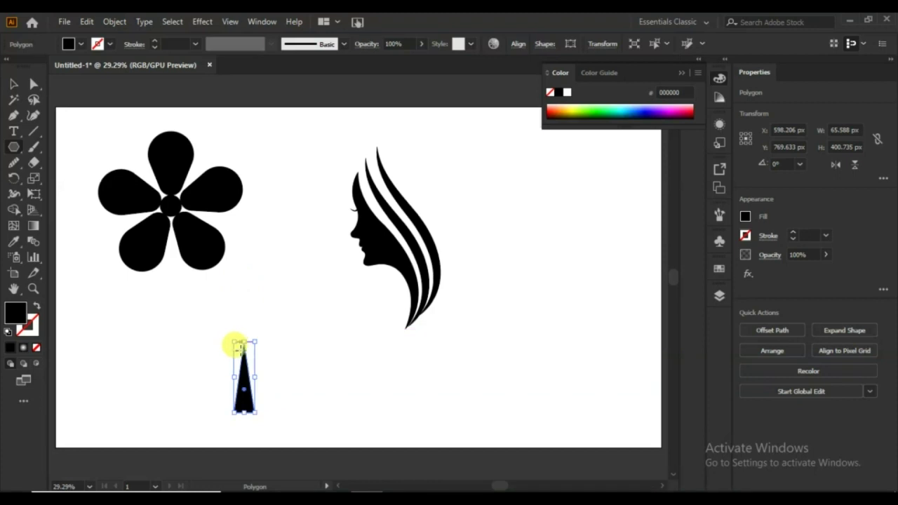
Round the slim triangle's base corners and fit it, about 140 px high, into the gap between the two lower petals.
left_click(33, 84)
left_click_drag(275, 397, 245, 359)
left_click(254, 350)
left_click(246, 372)
left_click(254, 359)
left_click(245, 399)
left_click_drag(244, 395, 170, 283)
Rotate copies of the slim petal around the flower's center so each gap between large petals holds one, undoing the stray rotation.
key("r")
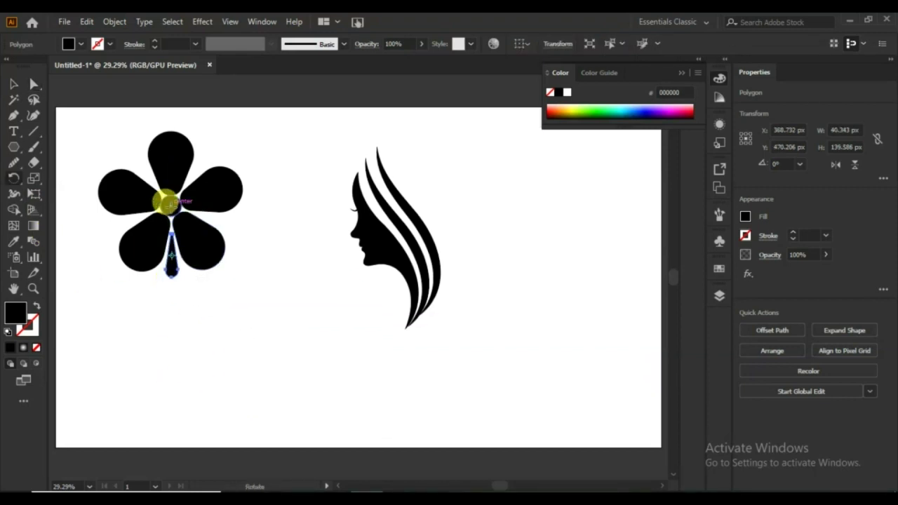
left_click_drag(172, 278, 104, 224)
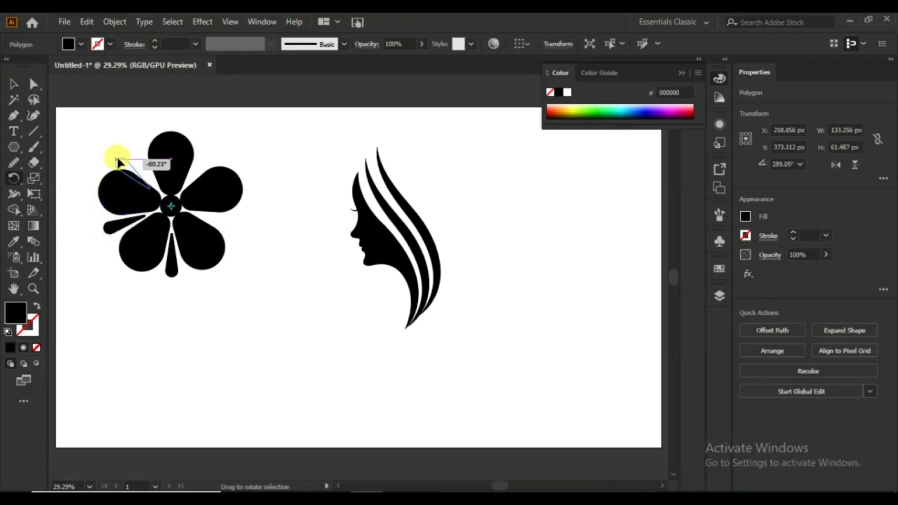
key("ctrl+d")
left_click_drag(126, 144, 256, 235)
left_click_drag(259, 134, 161, 308)
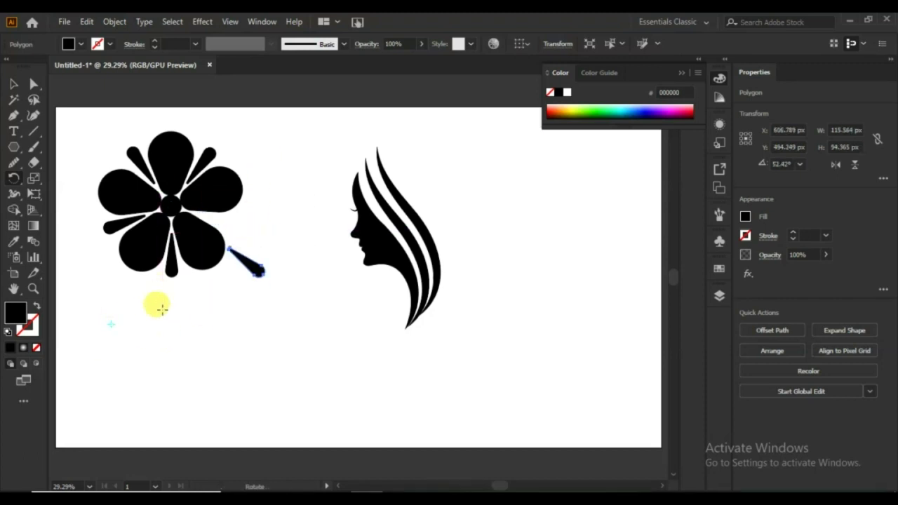
key("ctrl+z")
left_click(13, 83)
left_click(251, 118)
Group the whole flower, scale it to about 156 px wide, and place it behind the upper ends of the hair strands.
left_click(165, 207)
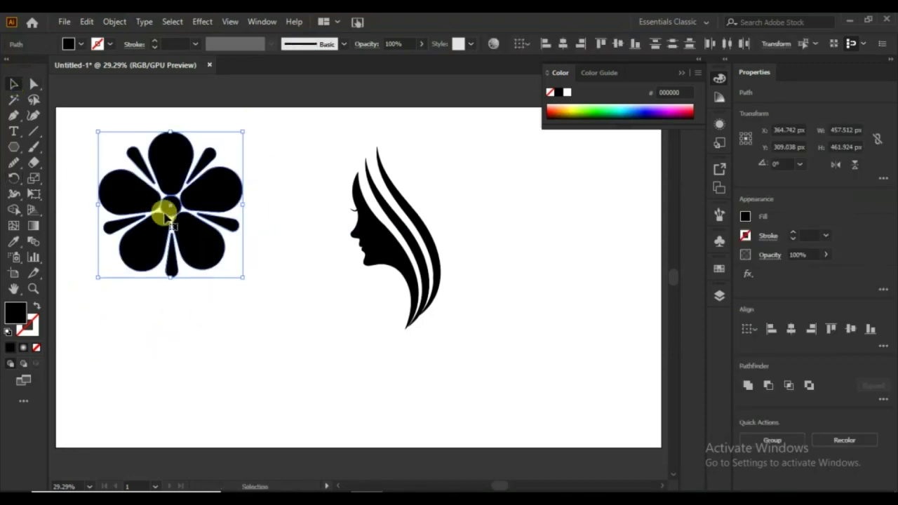
right_click(173, 209)
left_click(207, 289)
left_click_drag(239, 276, 148, 181)
left_click(165, 254)
left_click_drag(120, 150, 419, 170)
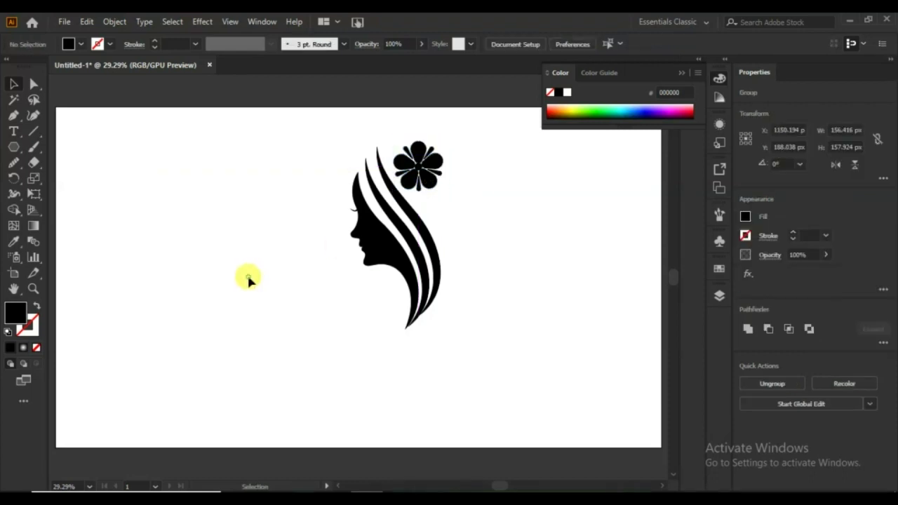
left_click(247, 278)
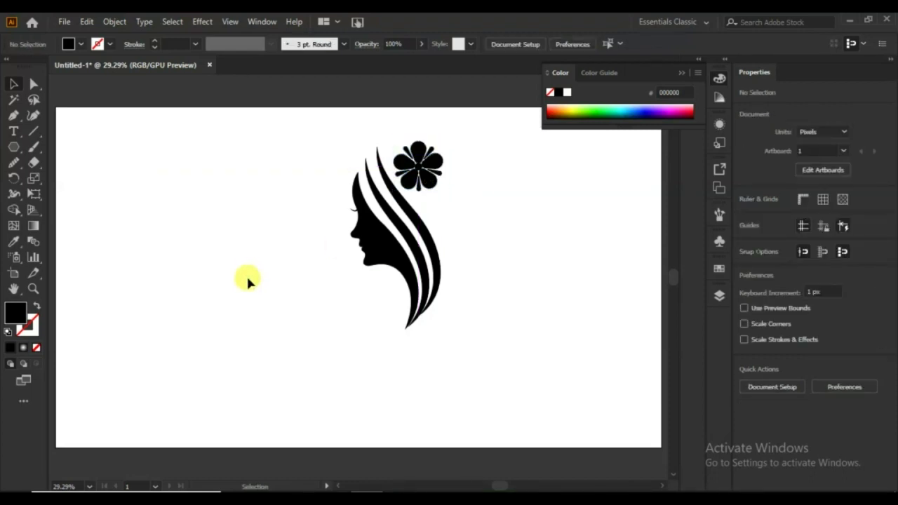
Draw a small closed two-lobed butterfly wing with the Pen tool on the empty area in front of the face.
left_click(14, 115)
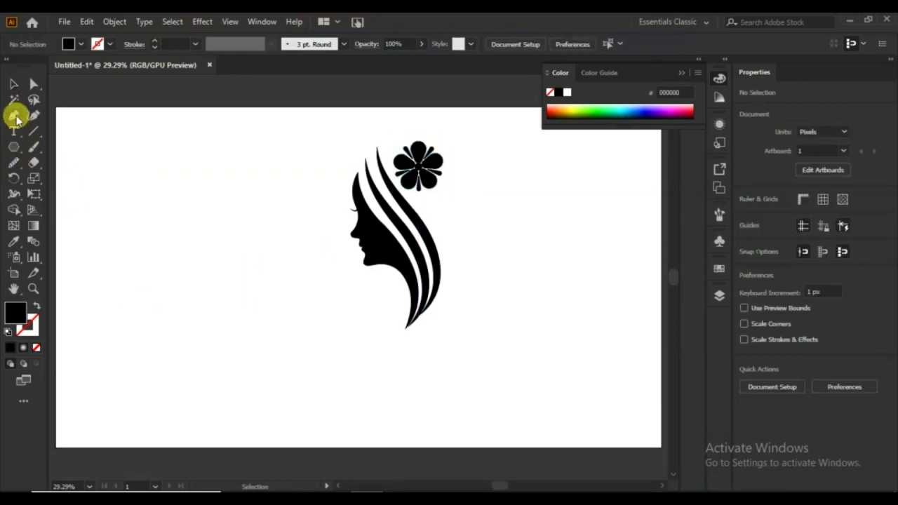
left_click(209, 216)
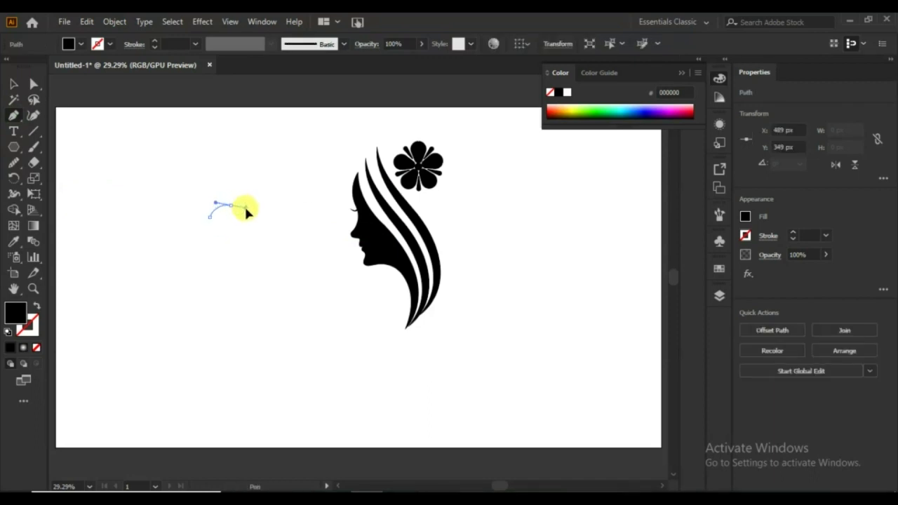
left_click_drag(246, 208, 251, 236)
left_click(223, 228)
left_click(213, 230)
left_click(210, 216)
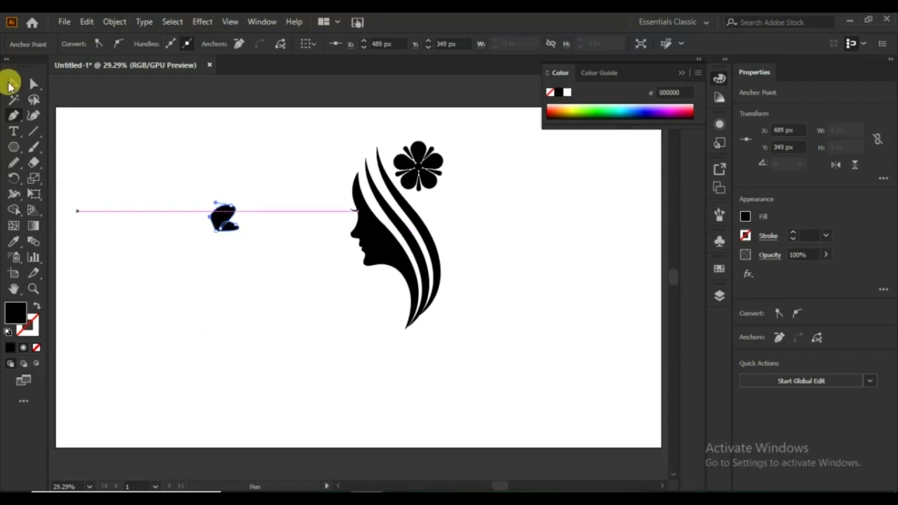
Create a copy of the wing reflected across the horizontal axis.
left_click(13, 84)
right_click(234, 217)
mouse_move(281, 409)
left_click(400, 335)
left_click(647, 133)
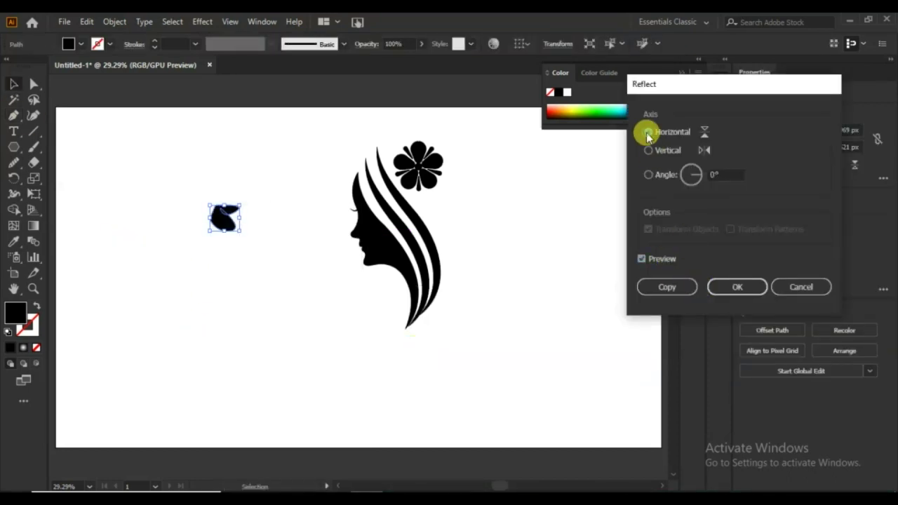
left_click(666, 287)
Move and rotate the wings so they sit side by side as a mirrored butterfly pair with a narrow gap.
mouse_move(208, 215)
left_mouse_down()
mouse_move(184, 217)
mouse_move(199, 251)
mouse_move(194, 212)
left_mouse_up()
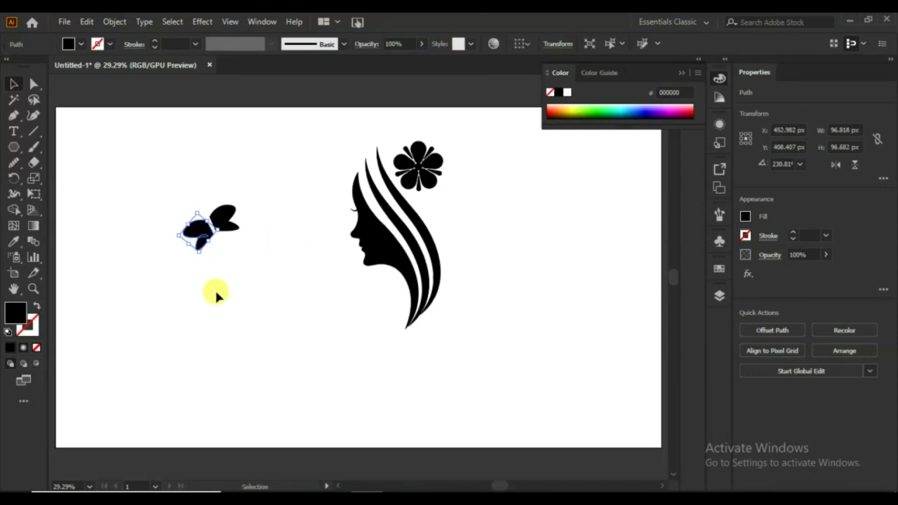
left_click(246, 280)
left_click_drag(245, 280, 190, 219)
left_click_drag(249, 200, 256, 217)
left_click(238, 178)
Draw a small black circle above the gap between the wings as the butterfly's head.
right_click(14, 146)
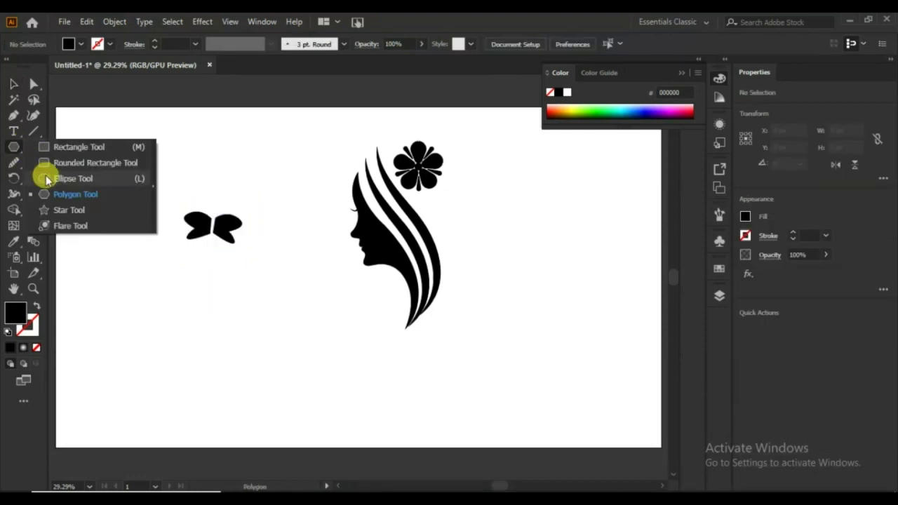
left_click(47, 177)
mouse_move(201, 190)
left_mouse_down()
mouse_move(219, 204)
mouse_move(213, 211)
mouse_move(229, 198)
mouse_move(212, 203)
mouse_move(230, 205)
left_mouse_up()
left_click(14, 85)
left_click(92, 196)
Draw a small spiral about 37 px wide beside the butterfly's head as an antenna.
right_click(34, 134)
left_click(67, 162)
left_click(14, 84)
Set the spiral antenna's stroke to 4 pt and apply a tapered width profile to it.
left_click(154, 42)
left_click(154, 41)
left_click(154, 41)
left_click(155, 41)
left_click(271, 44)
left_click(235, 148)
left_click(270, 210)
key("ctrl+plus")
key("ctrl+plus")
key("ctrl+plus")
key("ctrl+plus")
key("ctrl+plus")
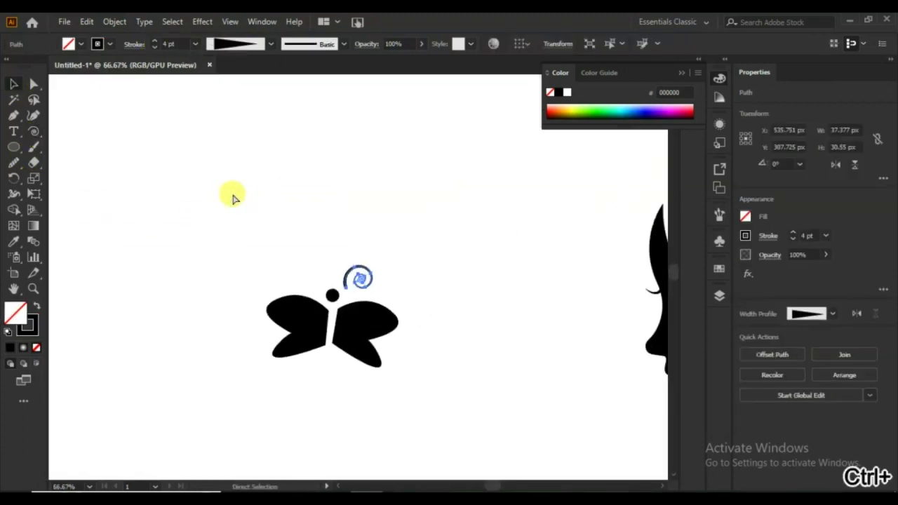
Nudge the butterfly's right wing down slightly and move the head circle down to the top of the wing gap.
left_click(341, 374)
key("Down")
key("Down")
key("Down")
key("Down")
left_click(465, 310)
left_click_drag(303, 315, 308, 329)
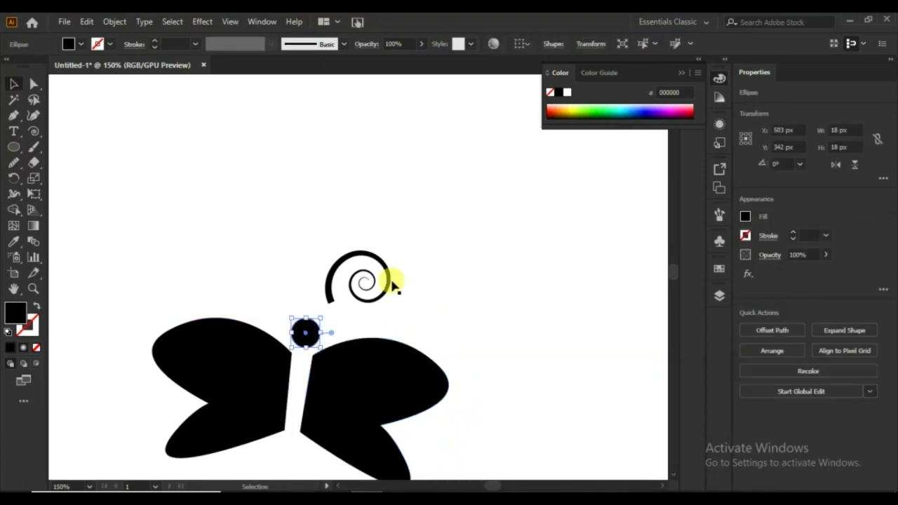
Rotate the spiral antenna about 12° and position it so its thick end touches the butterfly's head.
left_click(390, 282)
left_click_drag(393, 247, 406, 282)
left_click_drag(344, 275, 343, 311)
left_click_drag(400, 313, 396, 293)
left_click_drag(362, 319, 381, 280)
left_click_drag(364, 317, 355, 308)
Expand the appearance of the spiral antenna into a filled shape.
left_click(68, 23)
mouse_move(116, 23)
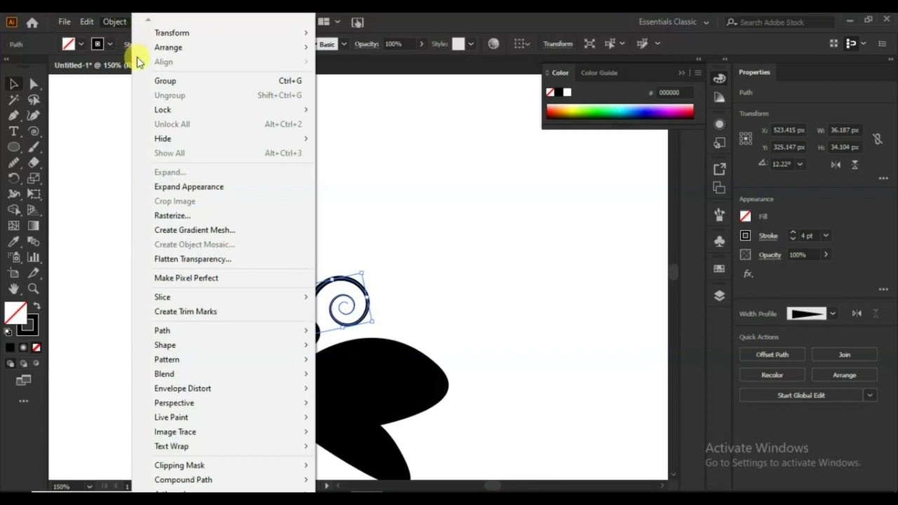
left_click(189, 188)
Create a reflected copy of the spiral antenna and nudge it to the other side of the butterfly's head.
right_click(423, 309)
mouse_move(449, 409)
left_click(554, 343)
left_click(665, 301)
key("Left")
key("Left")
key("Left")
key("Left")
key("Left")
key("Left")
key("Left")
key("Left")
key("Left")
key("Left")
key("Left")
key("Left")
key("Left")
key("Left")
key("Left")
key("Left")
key("Left")
key("Left")
key("Left")
key("Left")
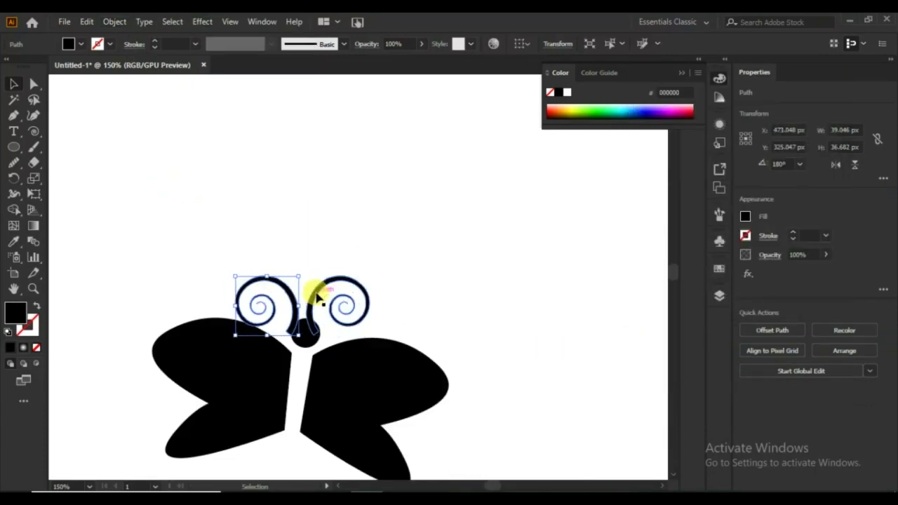
key("Right")
key("Right")
key("Right")
key("Right")
Rotate the antennae slightly clockwise and unite the shapes.
mouse_move(389, 274)
left_mouse_down()
mouse_move(240, 328)
mouse_move(383, 284)
left_mouse_up()
left_click(745, 384)
left_click(140, 161)
Add two small round white eyes to the butterfly's head.
key("l")
left_click_drag(146, 167, 302, 330)
key("v")
left_click(749, 386)
left_click_drag(320, 341, 318, 345)
left_click(515, 335)
scroll(515, 336, "down", 4)
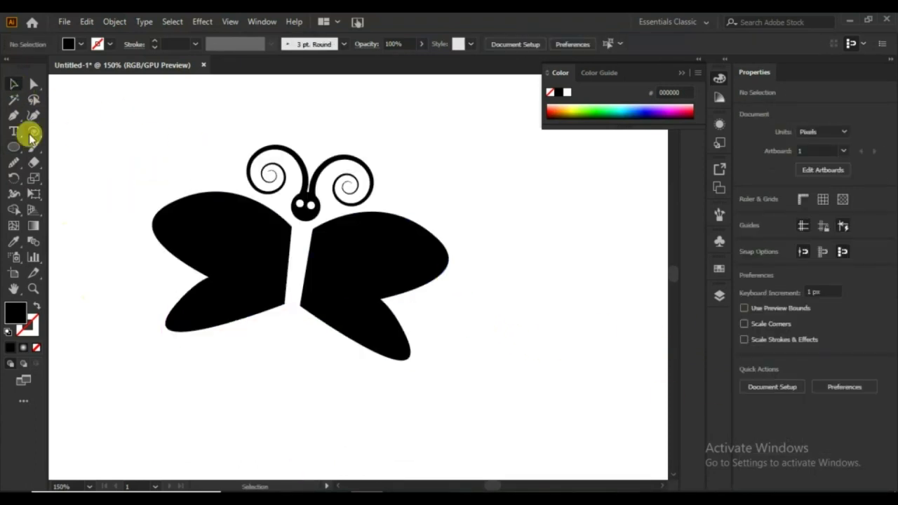
Draw a slim, slightly tilted black body about 23 px wide and 85 px tall in the wing gap below the head.
left_click(14, 146)
mouse_move(292, 192)
left_mouse_down()
mouse_move(290, 320)
mouse_move(272, 355)
left_mouse_up()
left_click_drag(294, 314, 299, 316)
left_click_drag(282, 338, 290, 327)
key("a")
key("v")
left_click(311, 403)
left_click(288, 337)
left_click_drag(294, 294, 303, 218)
left_click(309, 393)
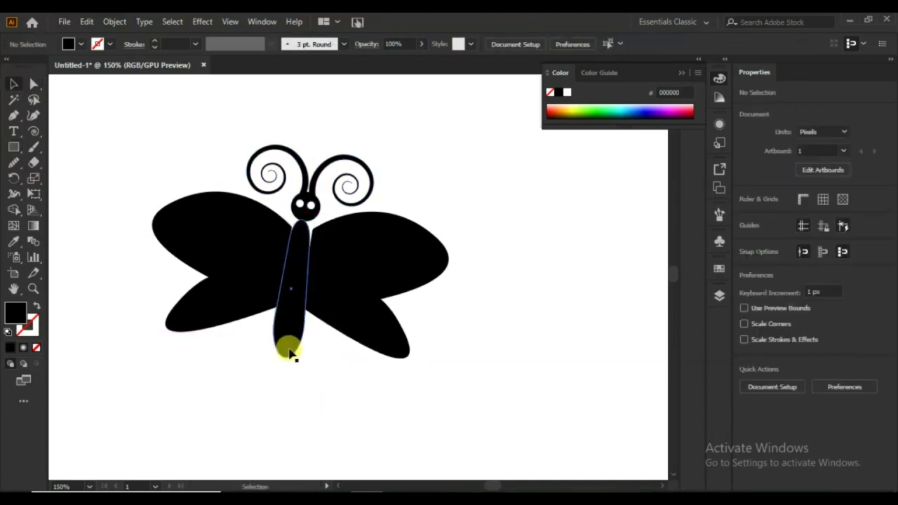
Nudge the left and right wings by a few pixels so they sit closely against the butterfly's body.
left_click(255, 261)
key("Down")
key("Down")
key("Left")
key("Left")
left_click(432, 302)
left_click(263, 276)
key("Right")
key("Right")
key("Down")
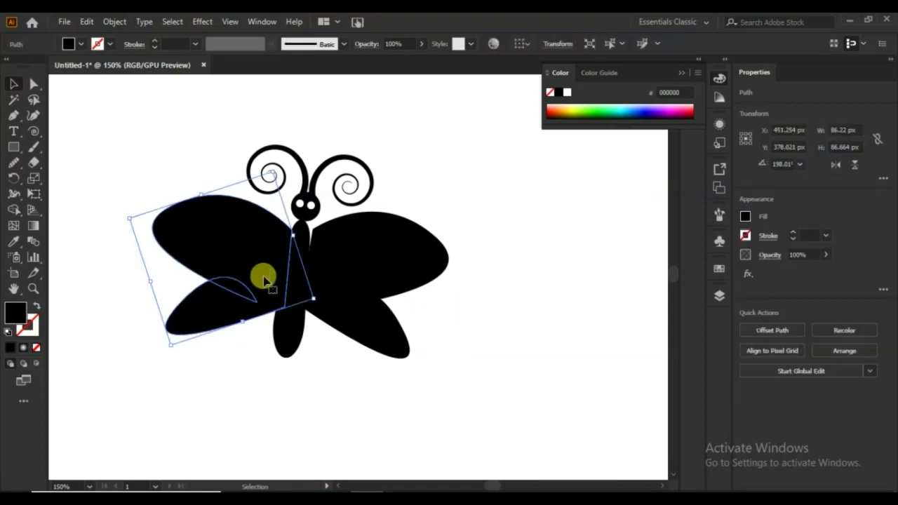
left_click(372, 292)
key("Left")
key("Left")
key("Left")
Create an offset path around the butterfly's body.
right_click(295, 309)
left_click(771, 330)
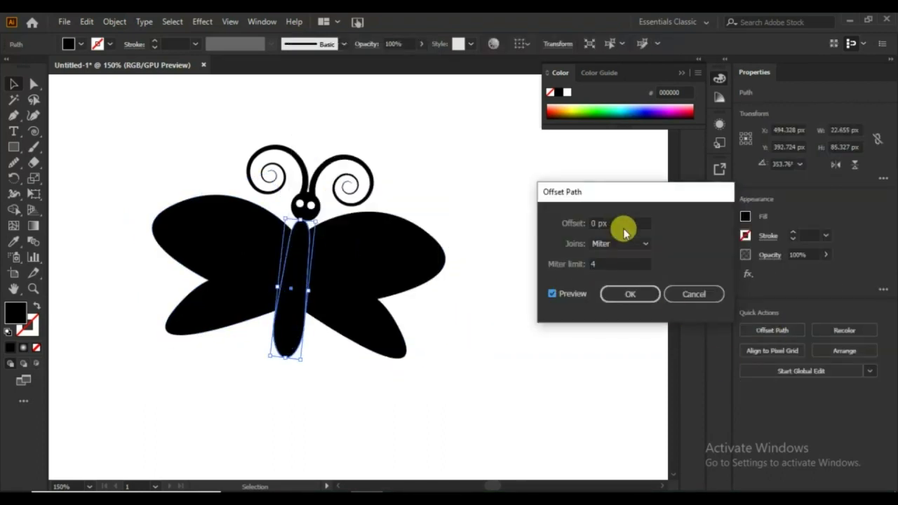
left_click(633, 295)
Cut the offset outline out of both wings with the Shape Builder, leaving a thin white gap around the body.
left_click(381, 325, "shift")
left_click(232, 297, "shift")
left_click(14, 210)
left_click_drag(288, 334, 287, 284)
left_click(291, 287, "alt")
left_click(14, 85)
left_click(175, 352)
Group all the parts of the butterfly.
key("ctrl+a")
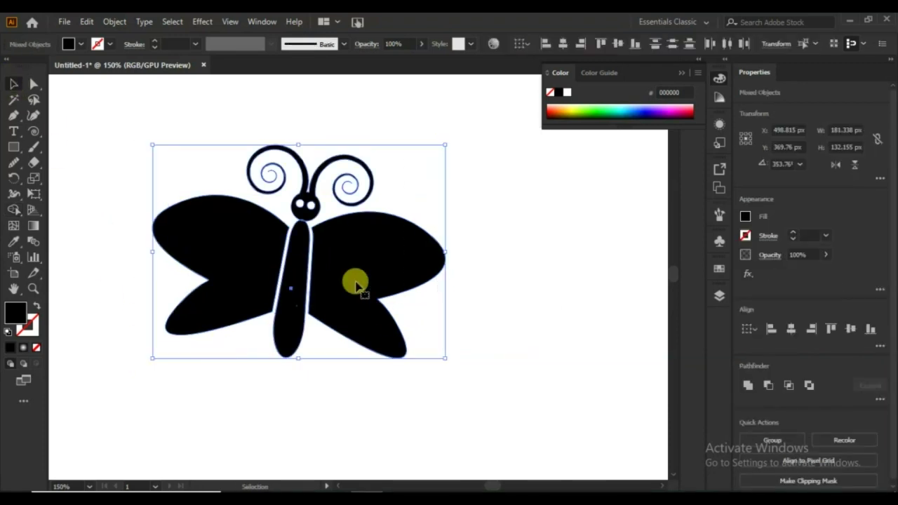
right_click(357, 288)
left_click(397, 145)
key("ctrl+0")
Arrange three butterflies of decreasing size along the outer hair strand, below the flower.
left_click_drag(225, 224, 464, 273)
key("Delete")
key("ctrl+z")
double_click(459, 255)
left_click_drag(460, 280, 457, 260)
left_click(507, 277)
double_click(194, 248)
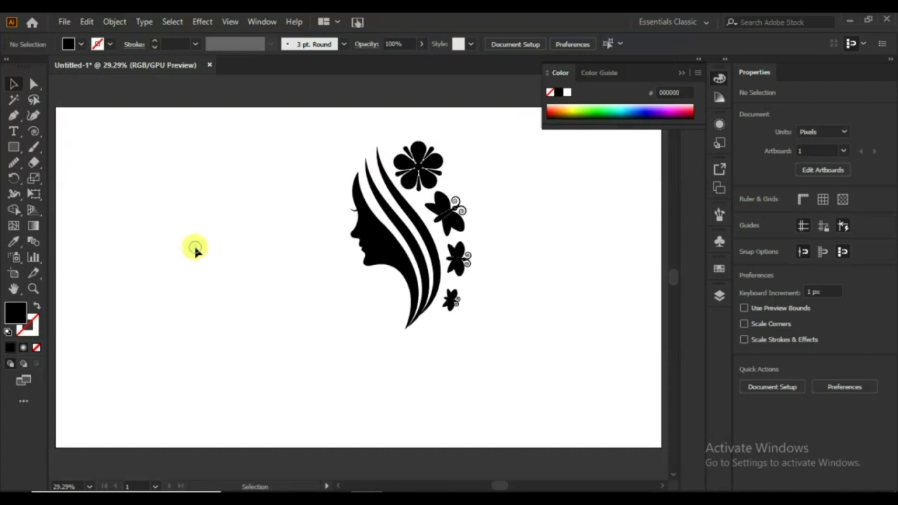
Move the whole face, flower and butterfly artwork toward the artboard's centre and scale it down proportionally.
left_click_drag(391, 262, 302, 264)
left_click(301, 405)
left_click_drag(381, 132, 281, 309)
left_click_drag(305, 253, 361, 275)
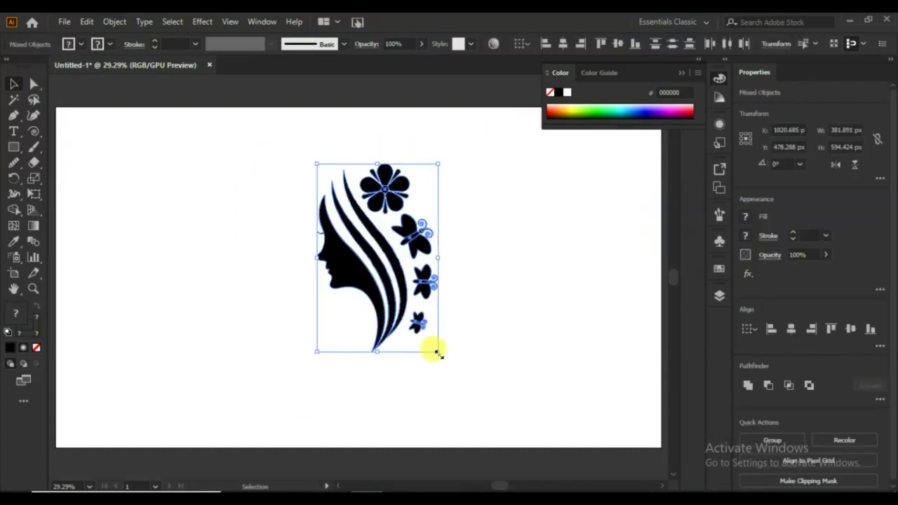
left_click_drag(439, 353, 414, 315)
left_click(428, 346)
Draw a 388 px circle around the artwork with no fill and a 14 pt black stroke.
left_click(14, 147)
left_click(80, 179)
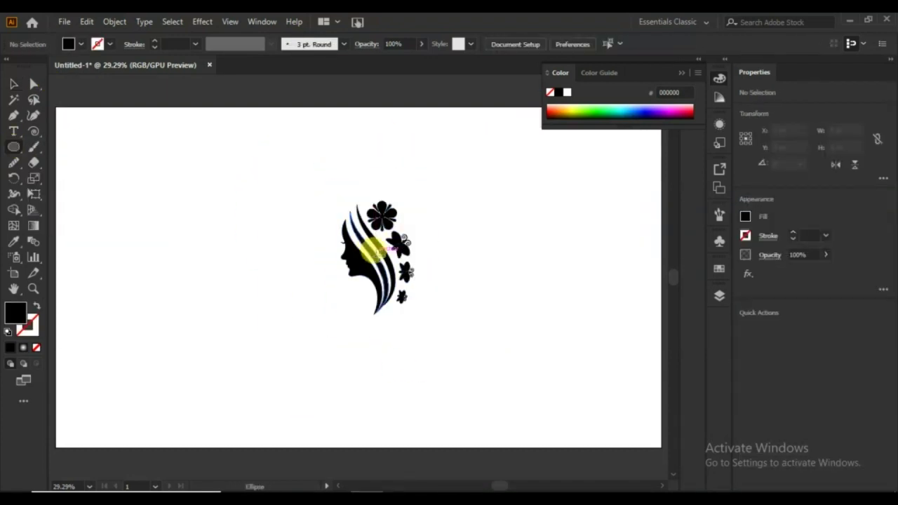
left_click_drag(375, 253, 435, 307)
left_click(35, 306)
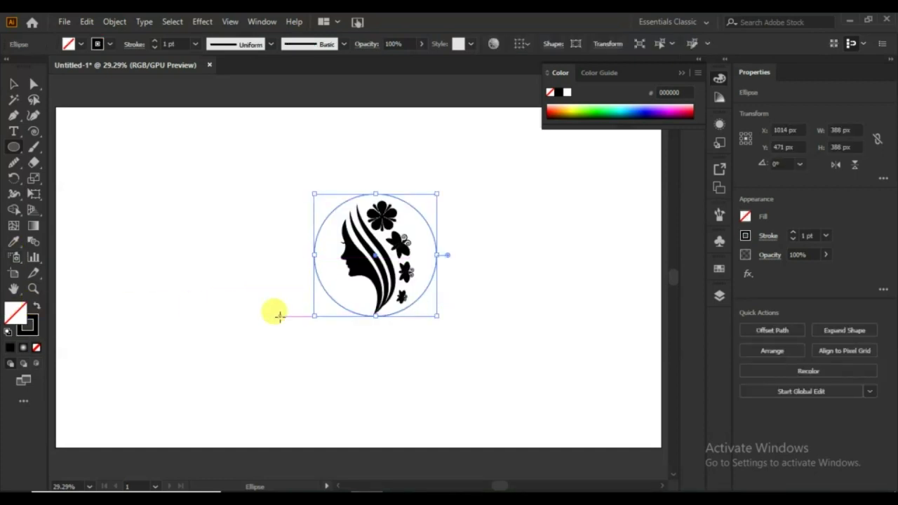
left_click(792, 233)
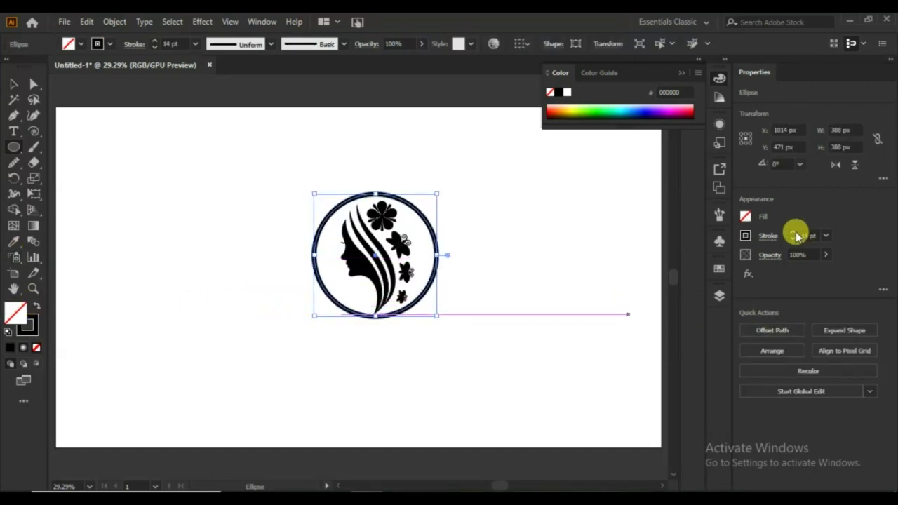
left_click(15, 88)
left_click(201, 317)
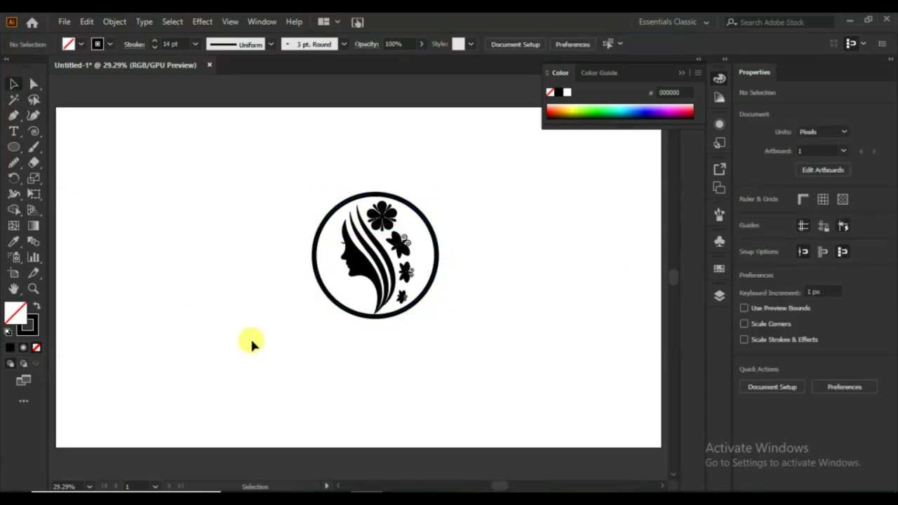
Draw an S-shaped curve about 238 px wide with the Pen tool, running from the circle's base down to the left.
left_click(14, 115)
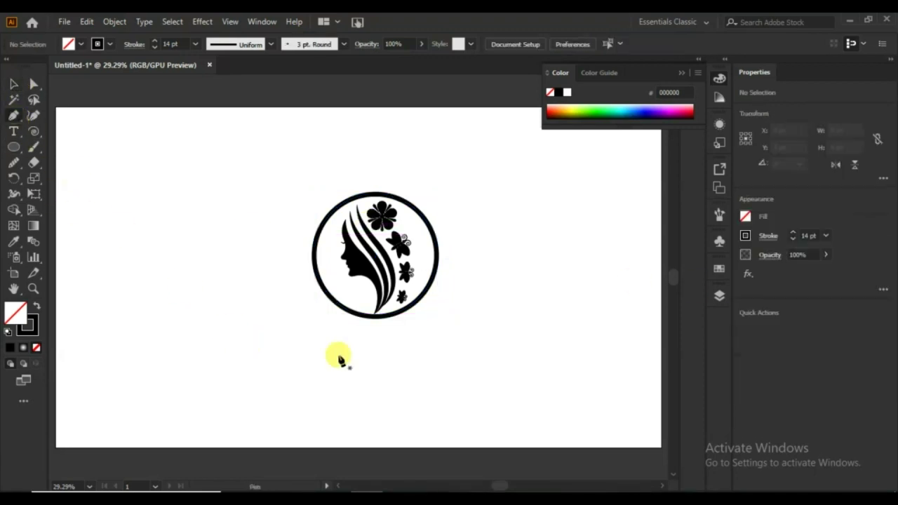
left_click(373, 322)
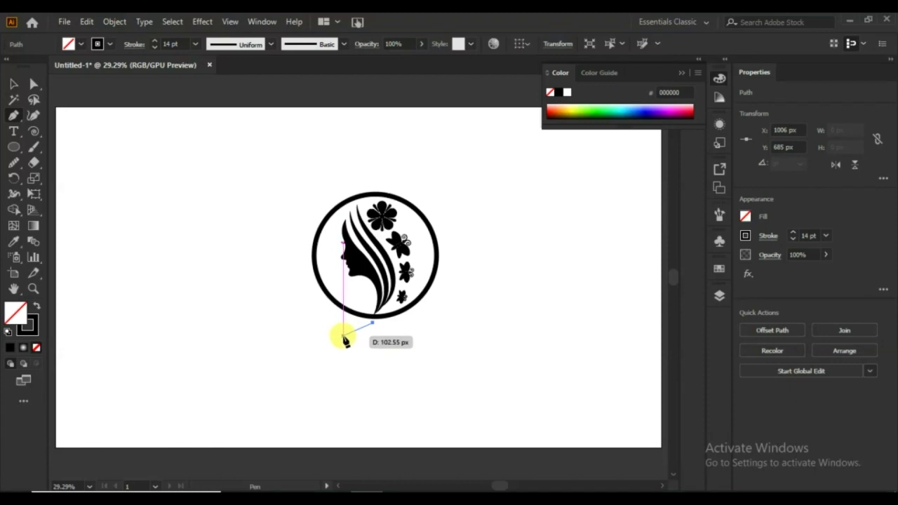
left_click_drag(323, 350, 300, 349)
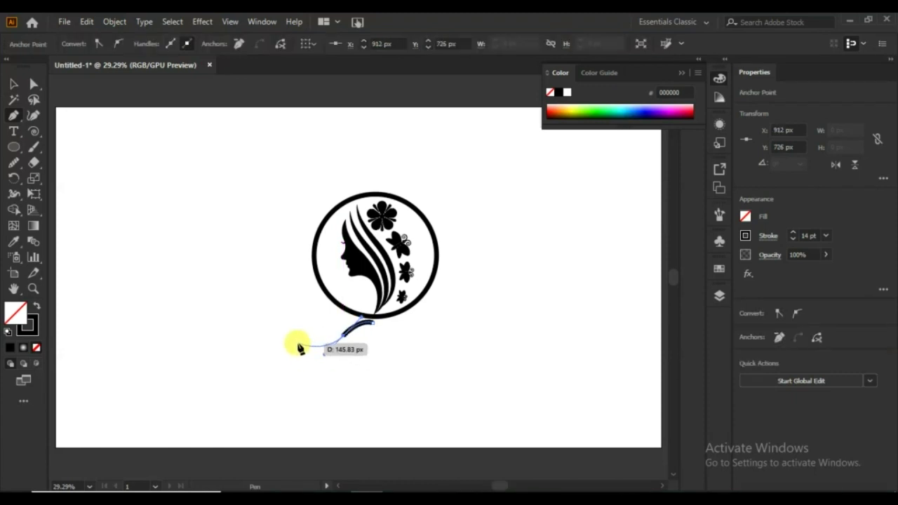
left_click_drag(325, 386, 331, 391)
key("ctrl+z")
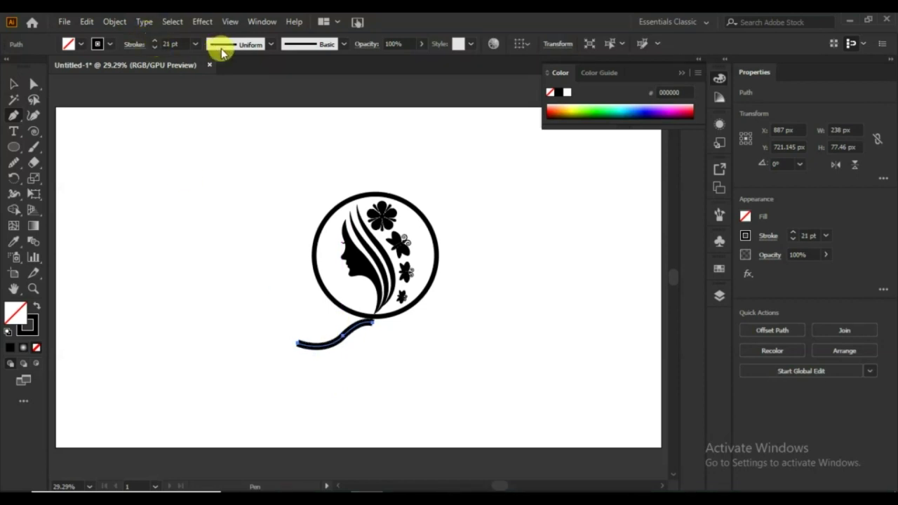
Set the curve's stroke to 21 pt and apply a width profile tapered at both ends.
left_click(271, 44)
left_click(236, 85)
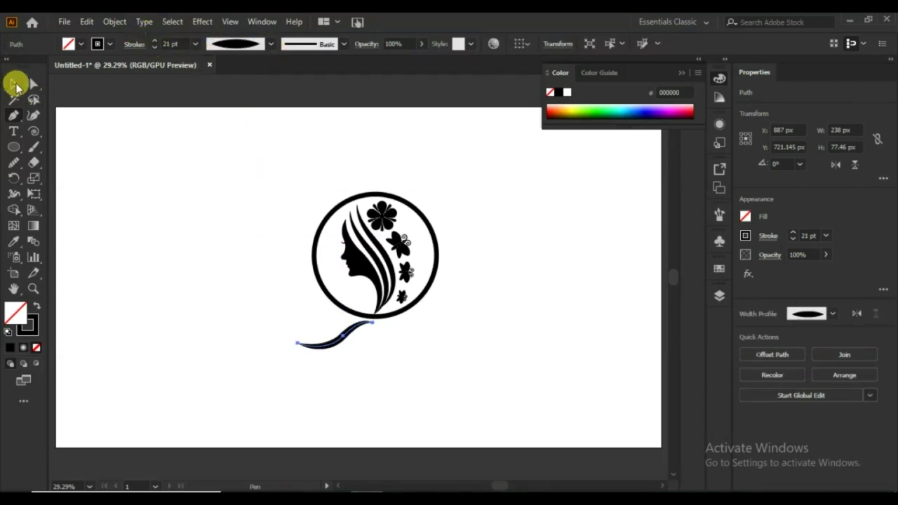
left_click(15, 85)
left_click(173, 274)
Create a reflected copy of the curve and place it on the right to form a symmetrical ornament under the circle.
left_click(337, 348)
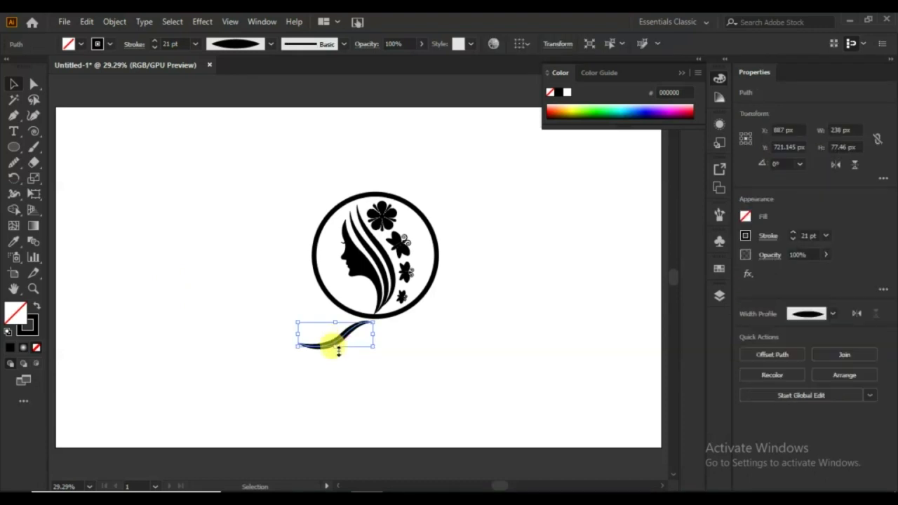
right_click(342, 344)
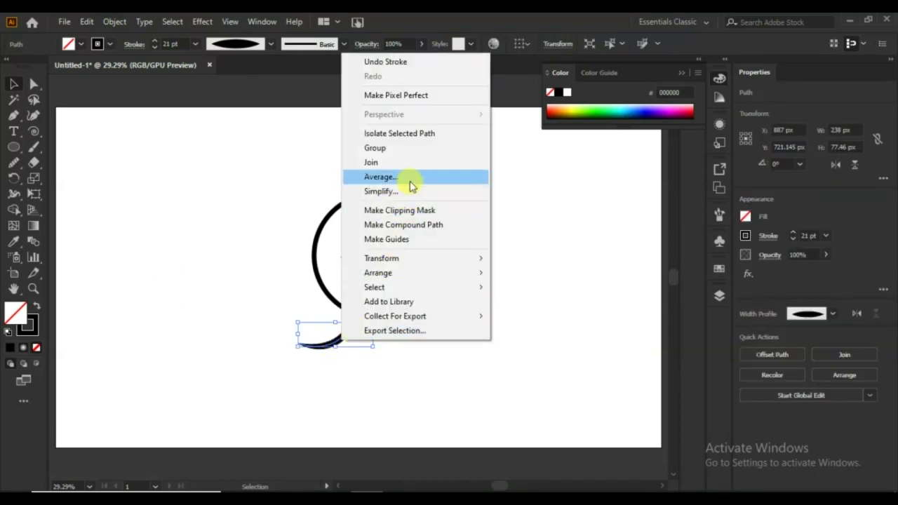
mouse_move(435, 263)
left_click(523, 306)
left_click(662, 287)
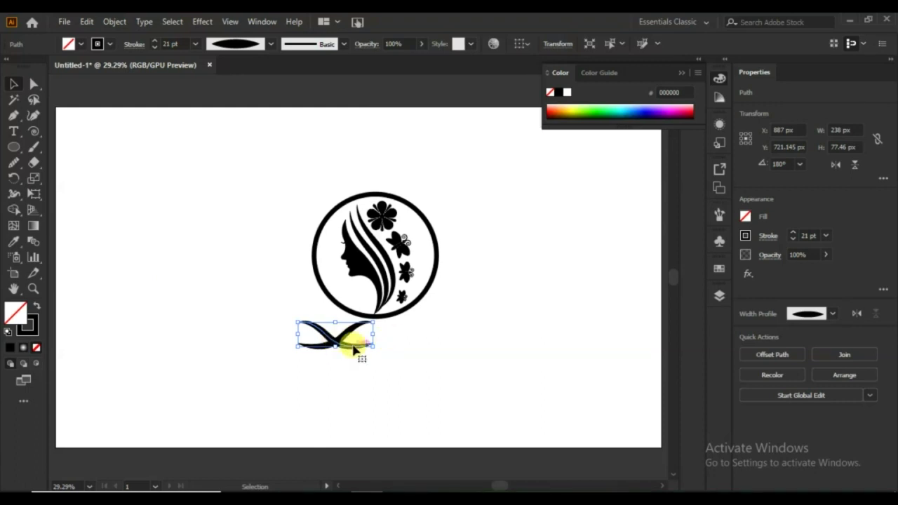
left_click_drag(335, 339, 407, 339)
left_click(406, 393)
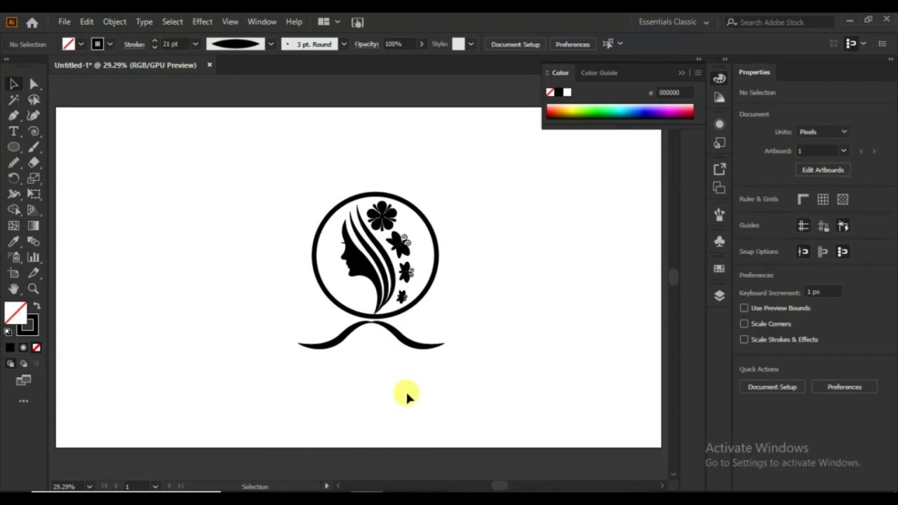
Expand the appearance of the two mirrored curves beneath the circle.
left_click_drag(481, 331, 248, 374)
left_click(112, 22)
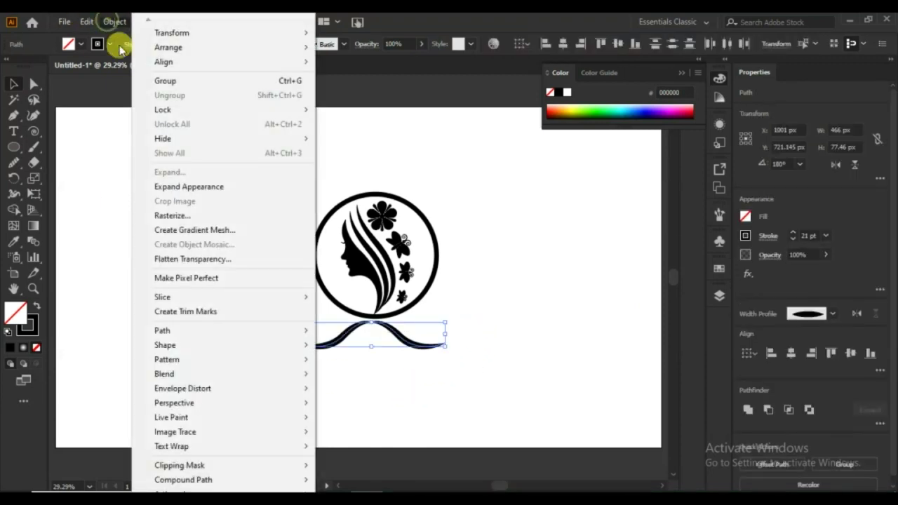
left_click(180, 185)
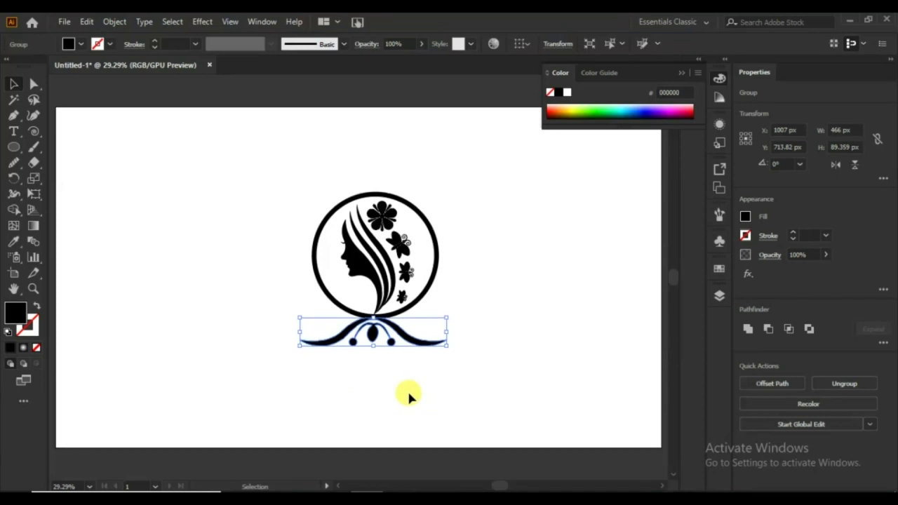
left_click(501, 374)
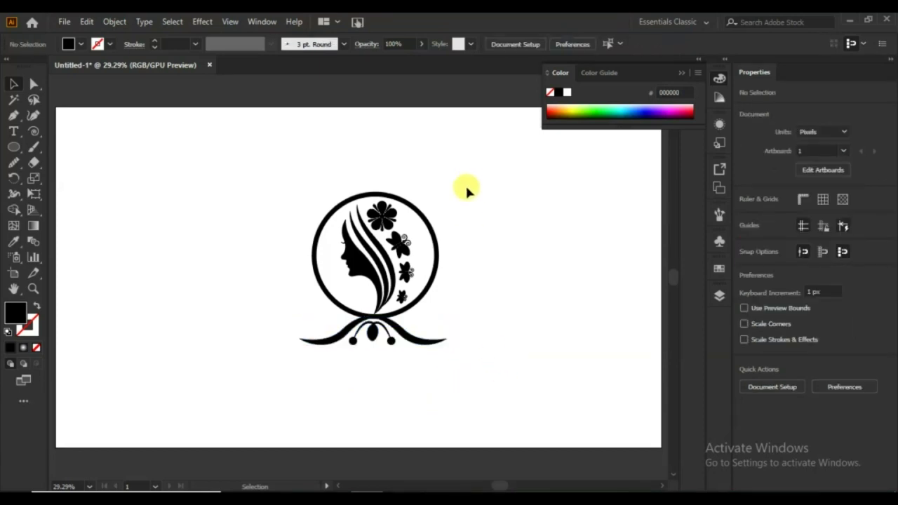
Move the whole emblem with its ornament up on the artboard.
left_click_drag(466, 189, 311, 366)
left_click_drag(371, 291, 368, 253)
left_click(510, 377)
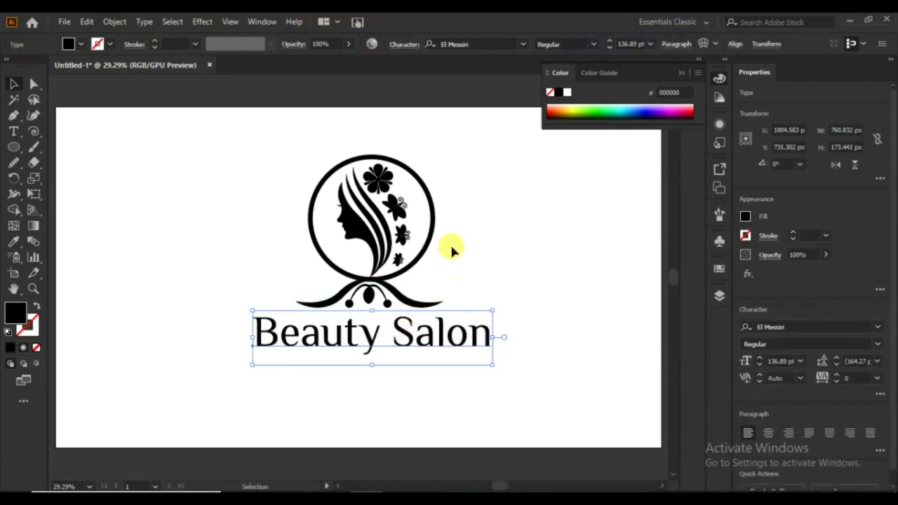
Set the "Beauty Salon" text to the LT Starry Medium Italic font at 168 pt.
left_click(523, 45)
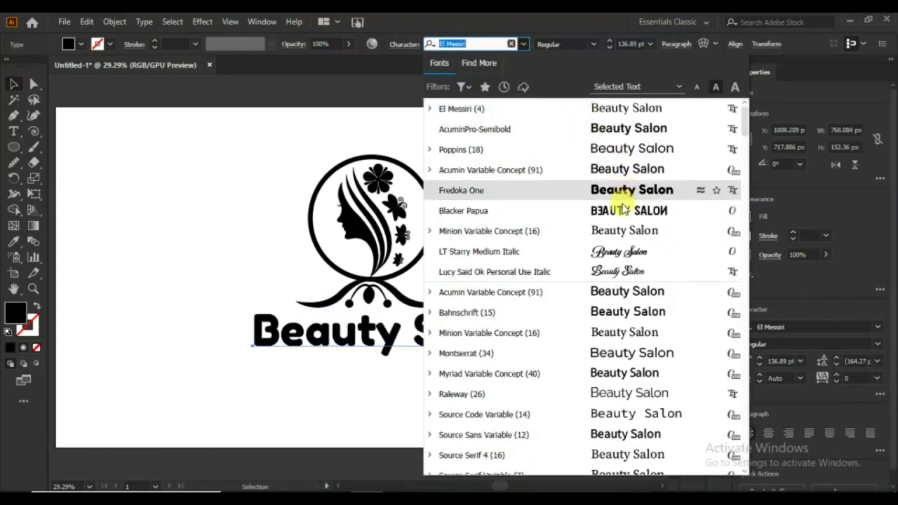
left_click(623, 253)
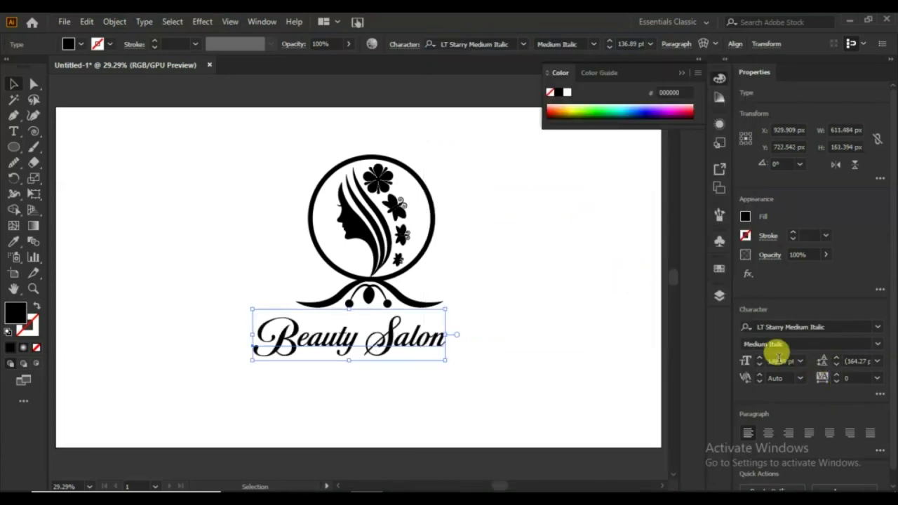
left_click(759, 361)
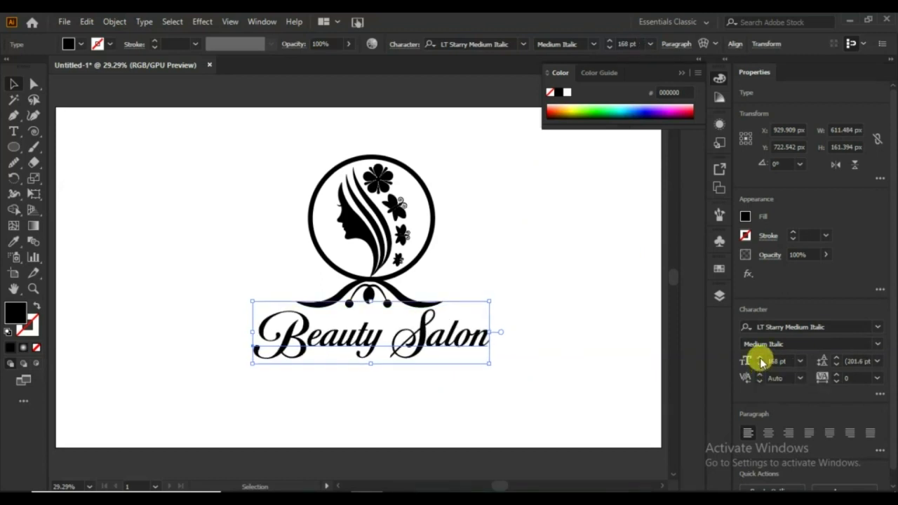
left_click(583, 341)
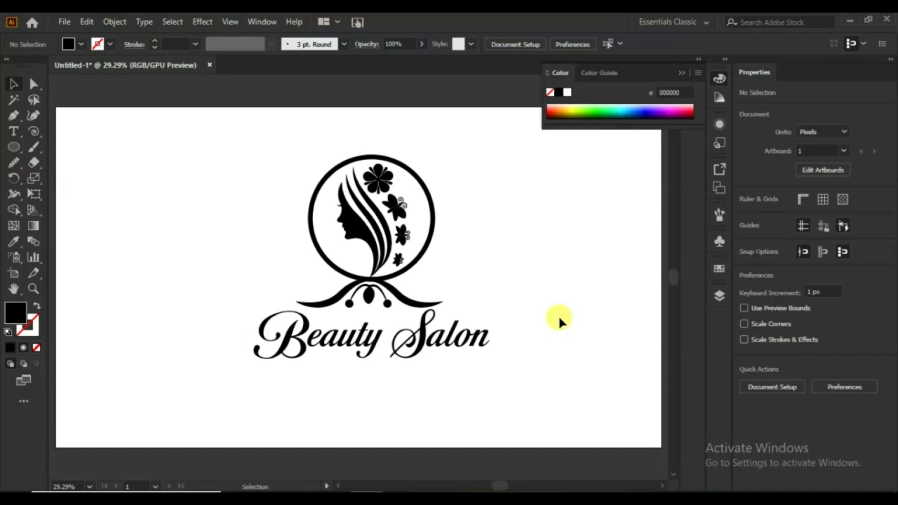
Add the text "Logo" in the empty area left of the emblem.
left_click(14, 133)
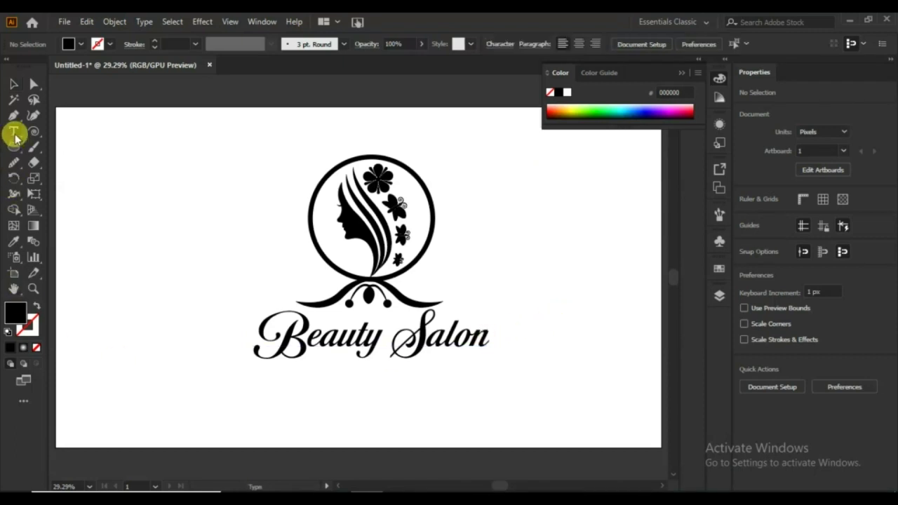
left_click(138, 310)
type("lo")
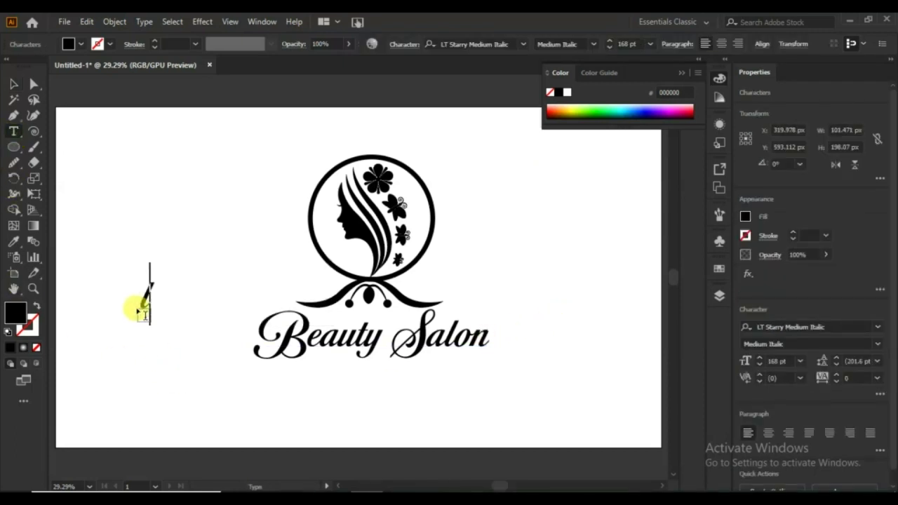
type("Log")
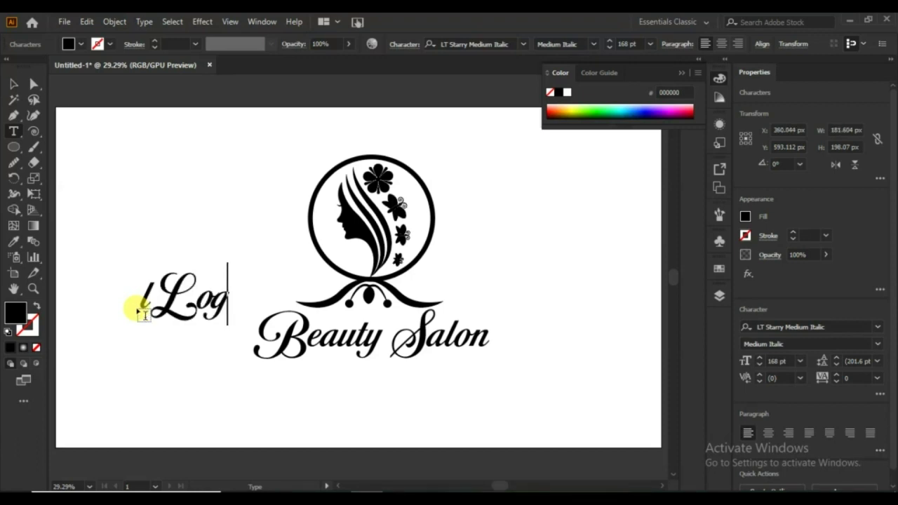
key("BackSpace")
key("BackSpace")
key("BackSpace")
key("BackSpace")
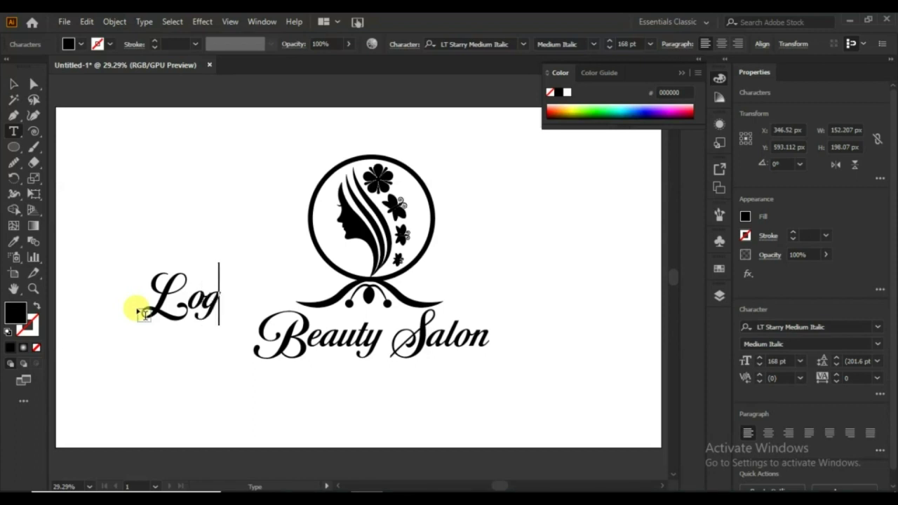
Scale the "Logo" text down to about 88 pt and place it beneath the end of the word "Salon".
left_click(15, 85)
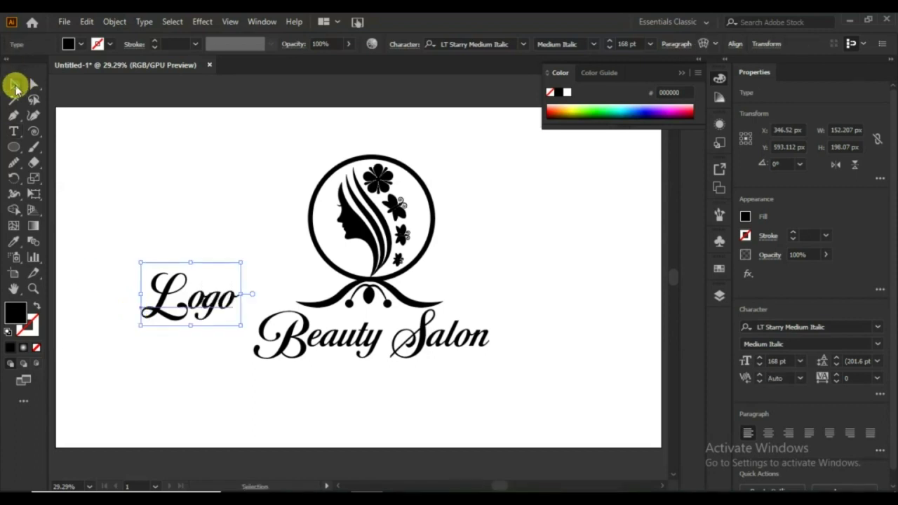
left_click_drag(241, 324, 194, 295)
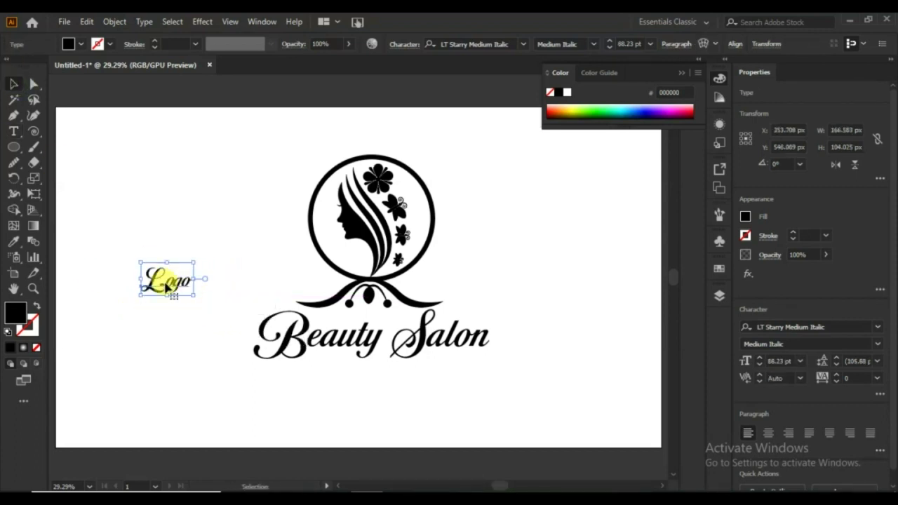
left_click_drag(314, 358, 465, 370)
left_click(408, 383)
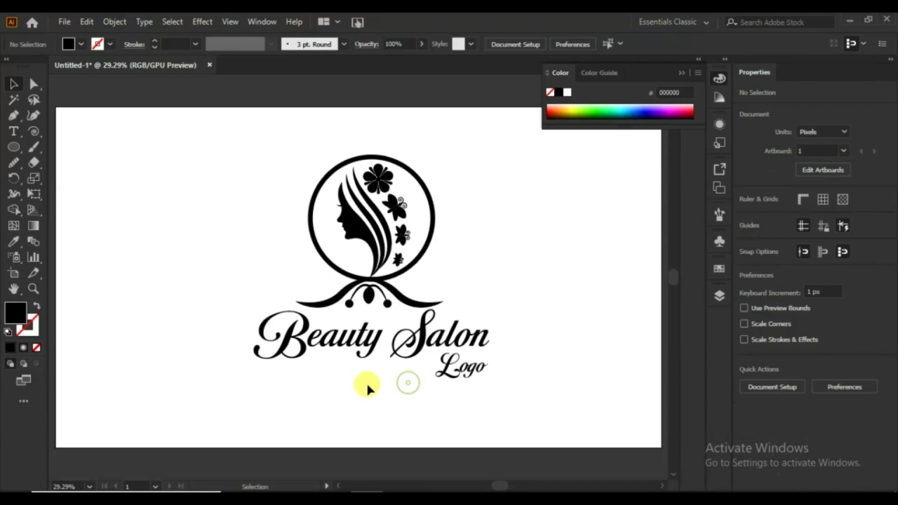
Draw a horizontal line about 579 px long beneath "Beauty Salon" with a 9 pt black stroke, no fill and Width Profile 1.
left_click(15, 117)
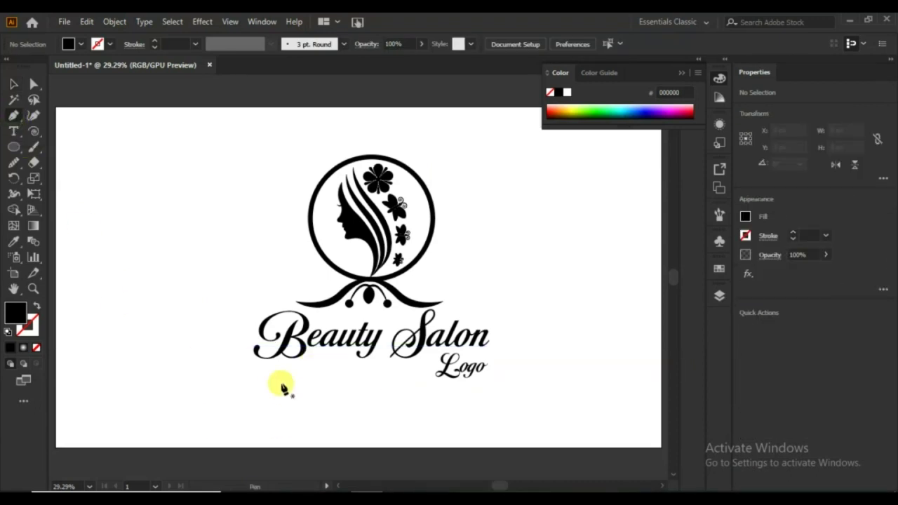
left_click(252, 362)
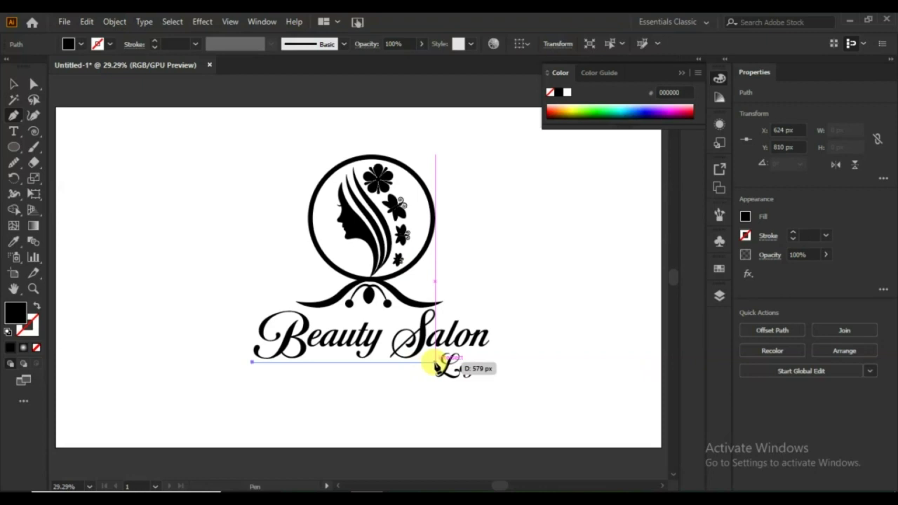
left_click(437, 363)
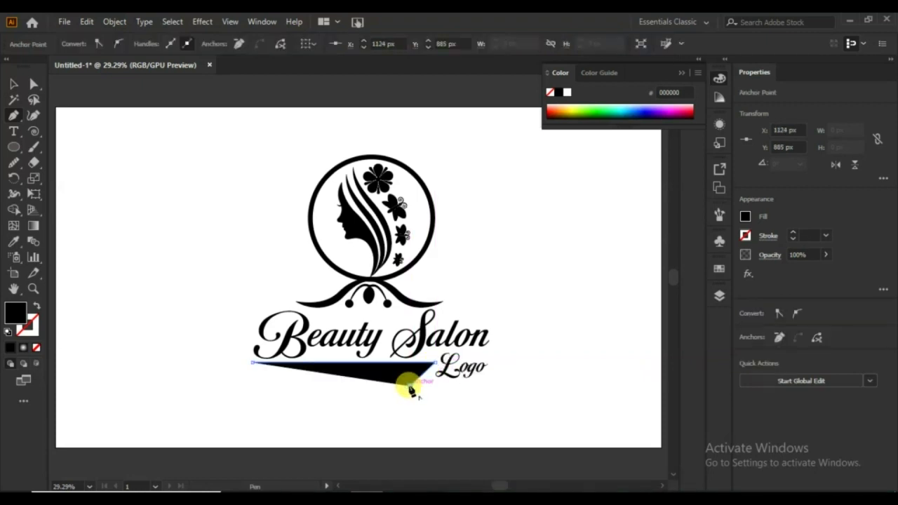
key("Escape")
left_click(36, 306)
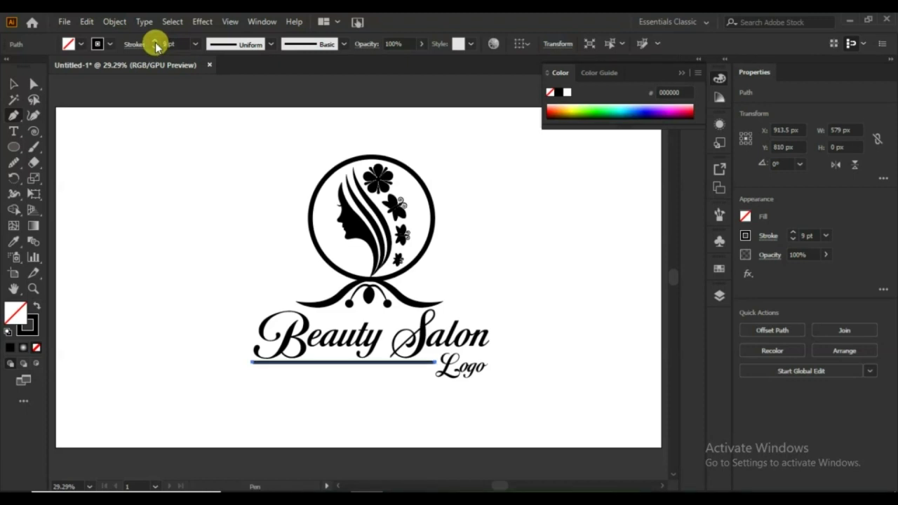
left_click(272, 44)
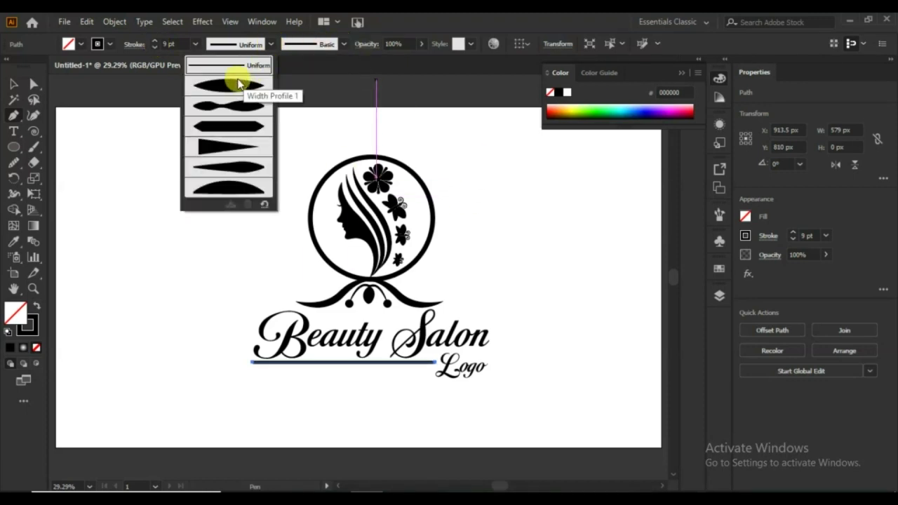
left_click(237, 80)
Nudge the tapered line down 10 px beneath the "Beauty Salon" text.
left_click(14, 84)
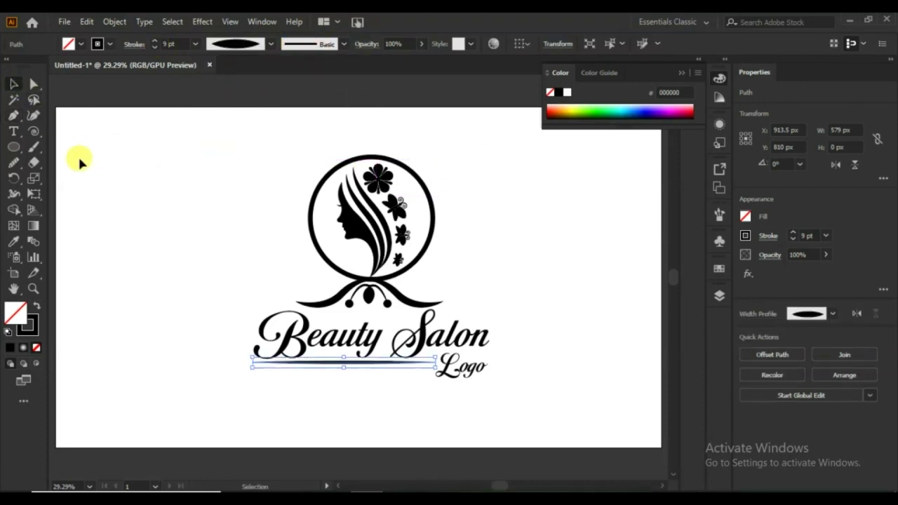
key("Down")
key("Down")
key("Down")
key("Down")
key("Down")
key("Down")
key("Down")
key("Down")
key("Down")
key("Down")
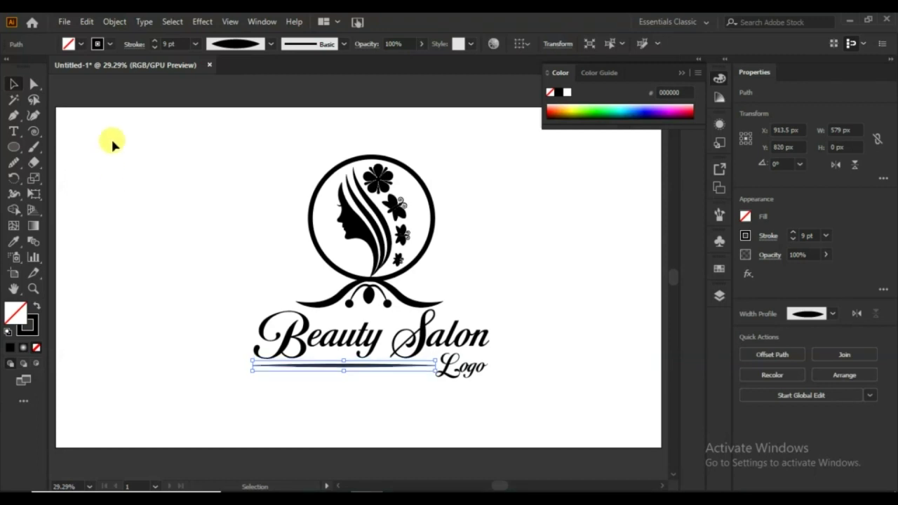
Expand the appearance of the tapered line under the "Beauty Salon" text.
left_click(113, 21)
left_click(190, 184)
left_click(175, 253)
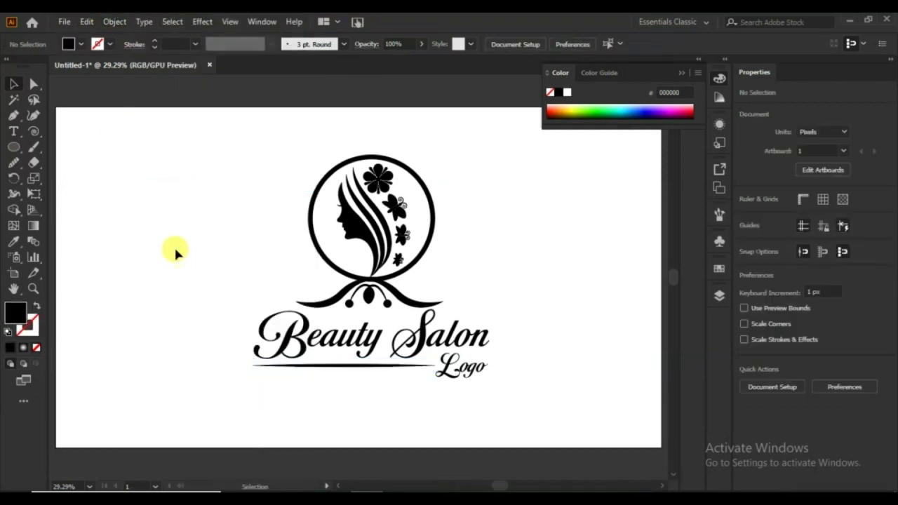
Nudge the "Logo" text slightly upward, closer to the word "Salon".
left_click(478, 374)
key("Up")
key("Up")
key("Up")
key("Up")
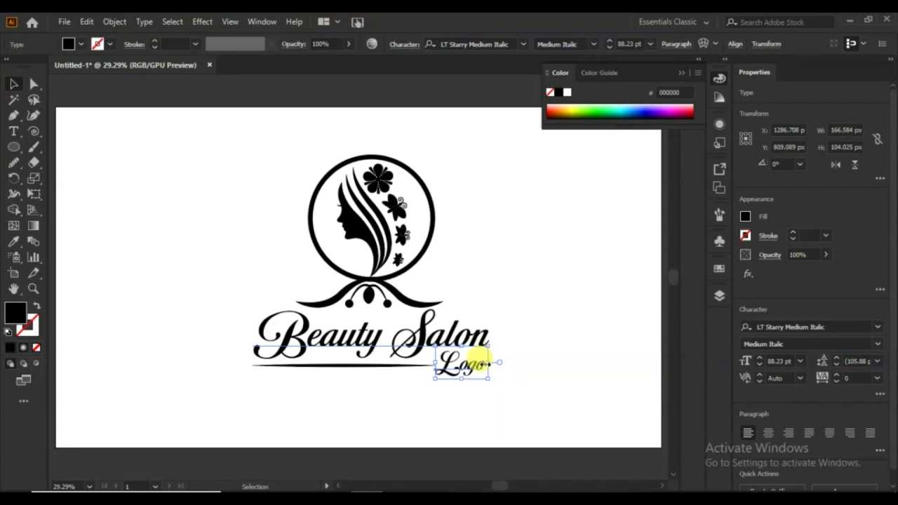
left_click(578, 293)
left_click_drag(497, 161, 489, 322)
left_click(512, 241)
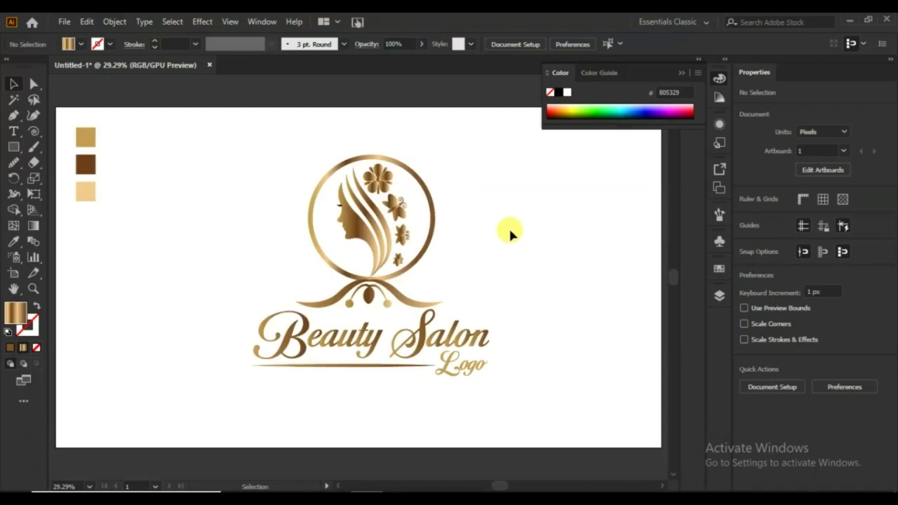
Move the entire gold logo slightly up and to the right on the artboard.
left_click_drag(488, 168, 251, 391)
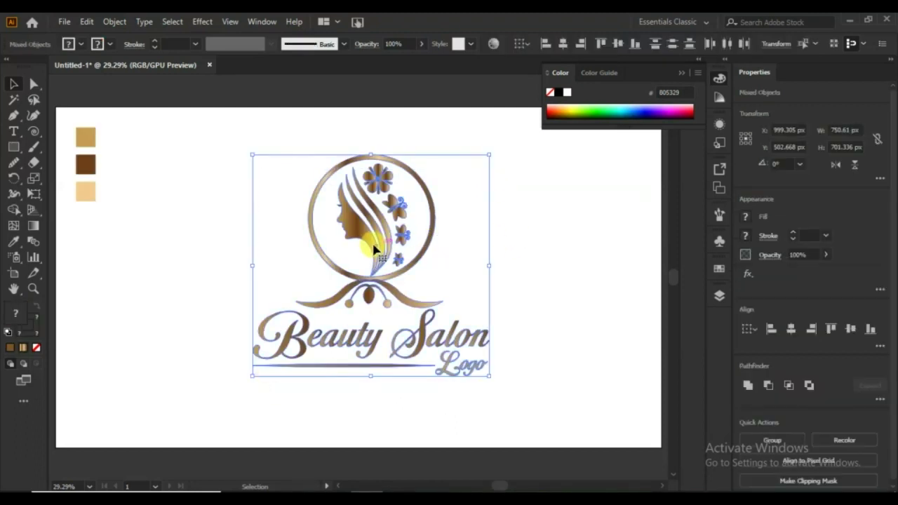
left_click_drag(372, 242, 384, 237)
left_click(540, 285)
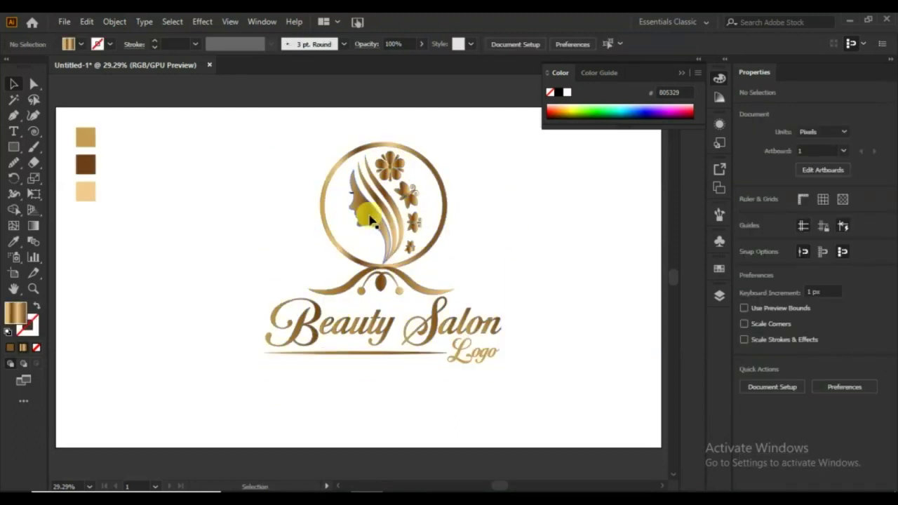
Draw a sample rectangle about 200 by 162 px with the face's gold gradient and open its gradient for editing.
left_click(367, 202)
left_click(13, 146)
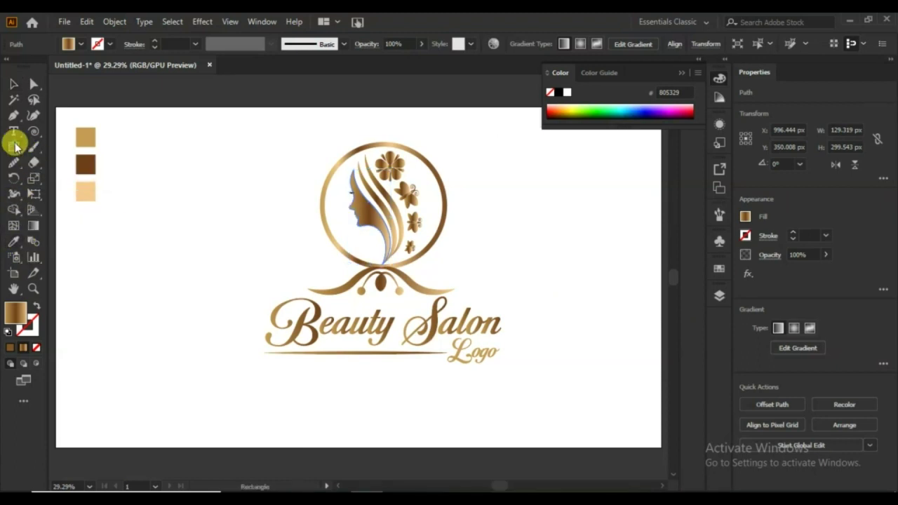
left_click_drag(145, 212, 209, 262)
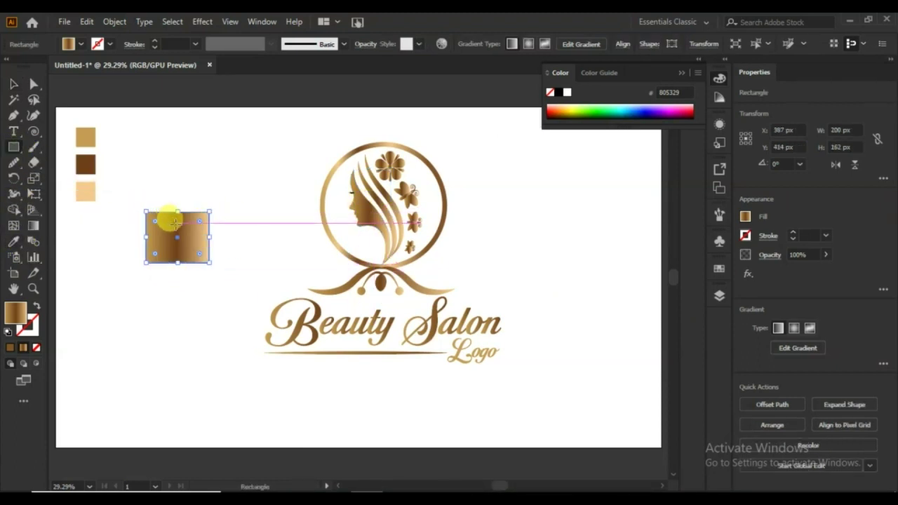
left_click(802, 350)
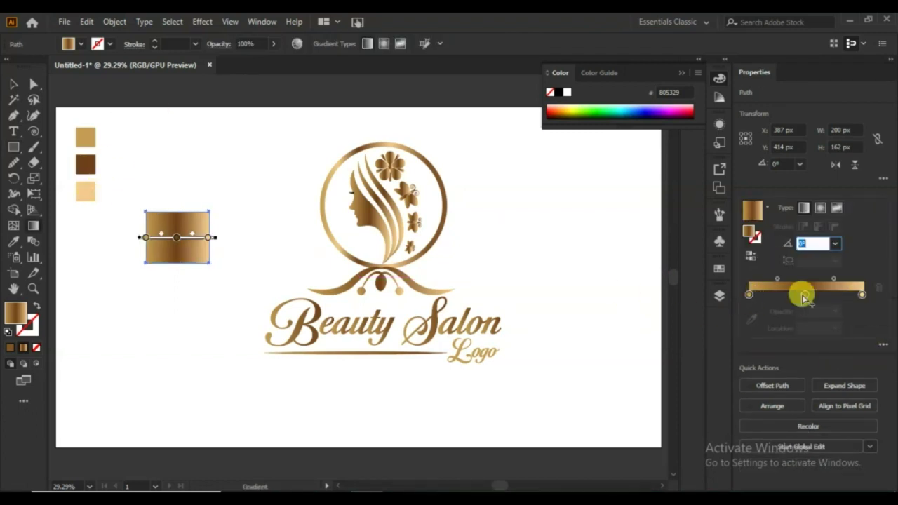
Delete the sample gradient rectangle and the three colour swatch squares from the artboard.
left_click(14, 83)
left_click(193, 244)
key("Delete")
left_click_drag(132, 133, 85, 228)
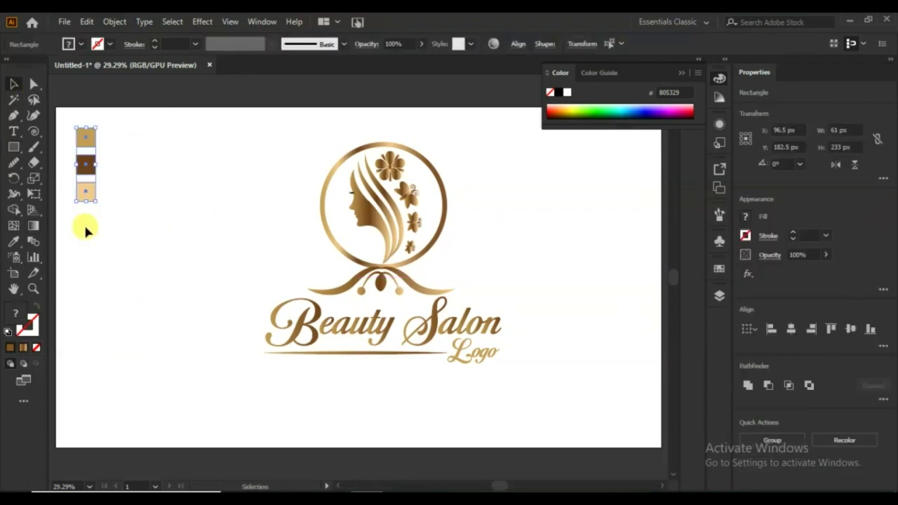
key("Delete")
Group all parts of the logo and move the group down and left toward the centre of the artboard.
left_click_drag(468, 159, 305, 407)
right_click(385, 270)
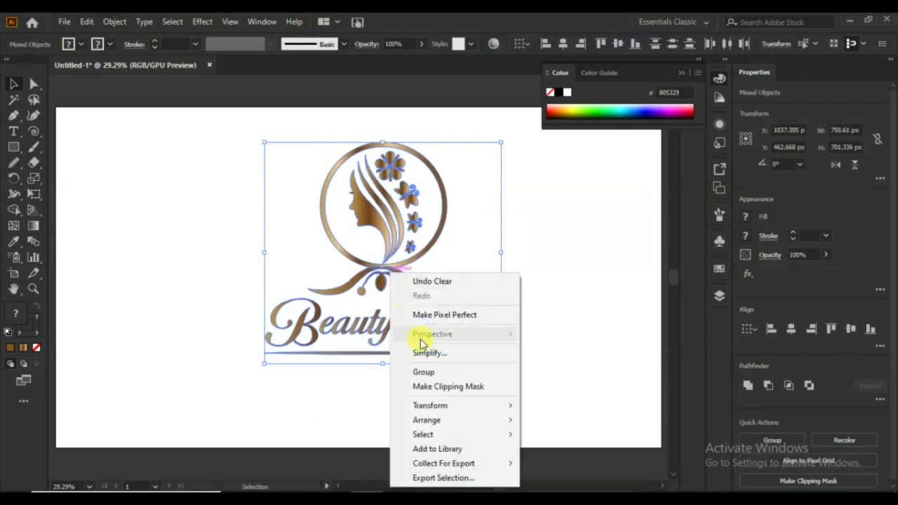
left_click(430, 372)
left_click(508, 400)
left_click_drag(420, 246, 403, 265)
left_click(547, 303)
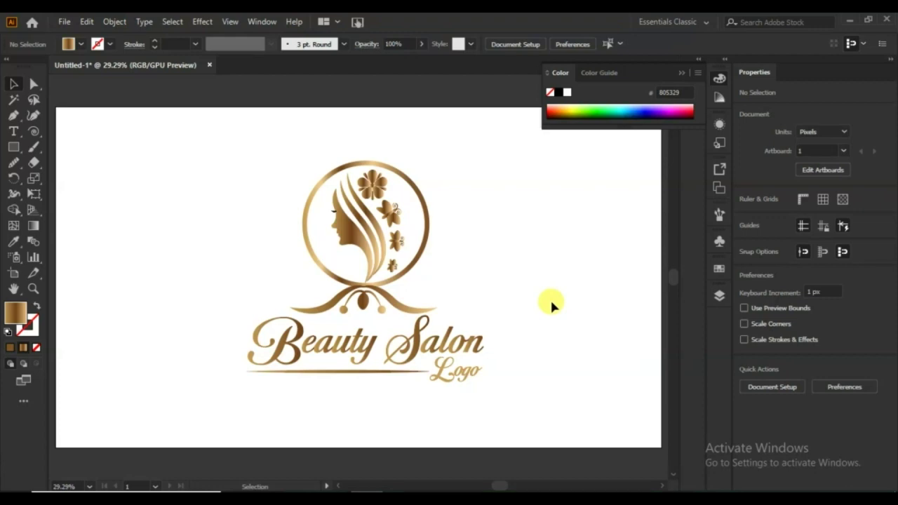